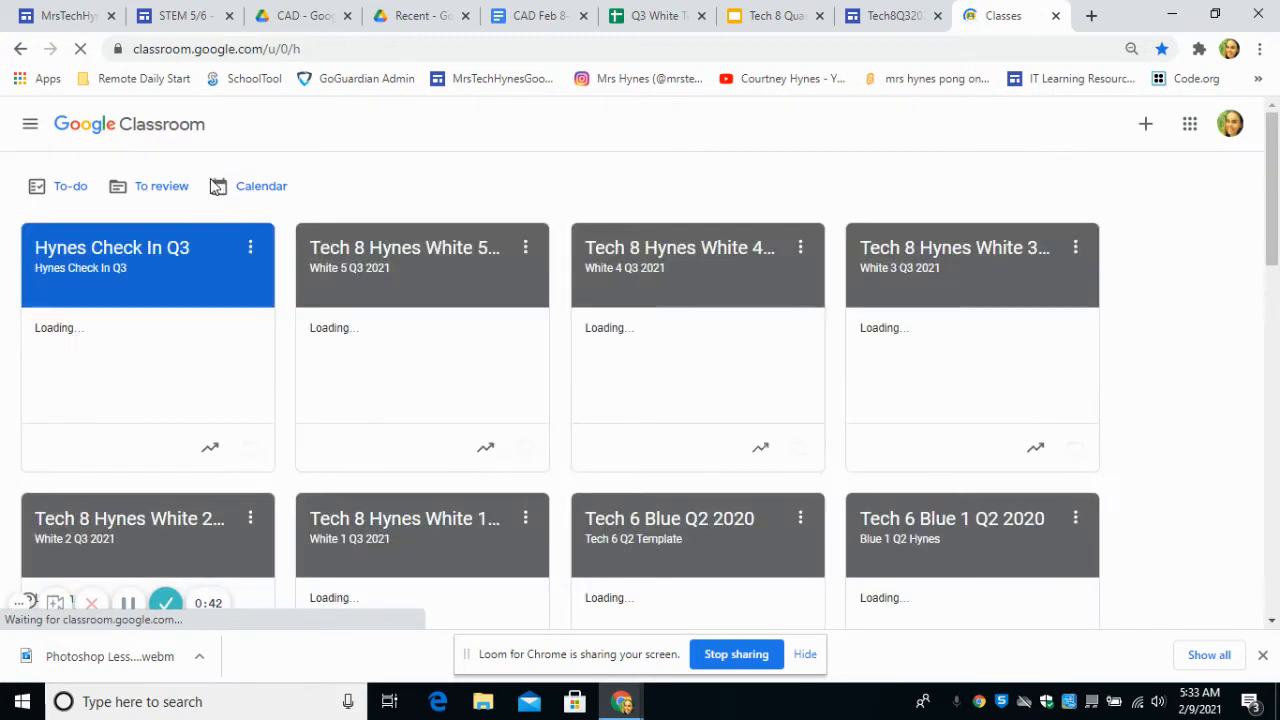
Step: Move the 2/8 Tech Portfolio Coding page Update assignment into the Graded Assignments topic of the White 5 Q3 2021 class
left_click(406, 251)
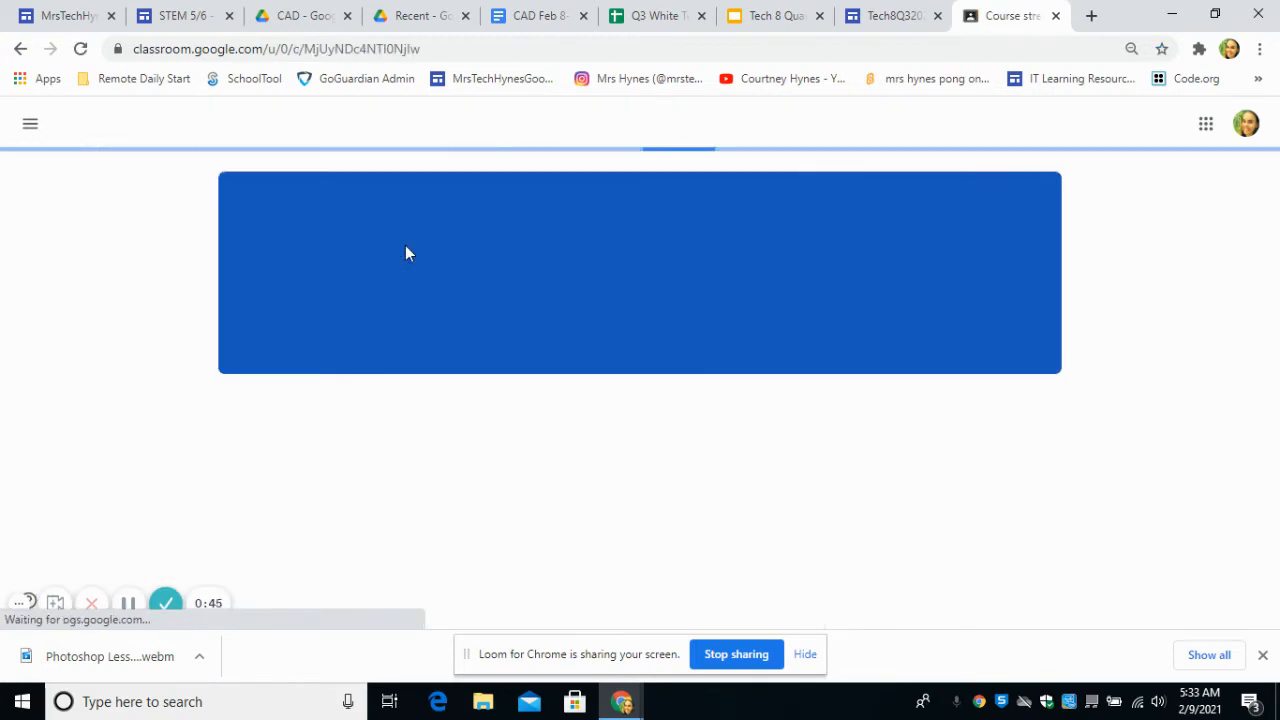
left_click(596, 126)
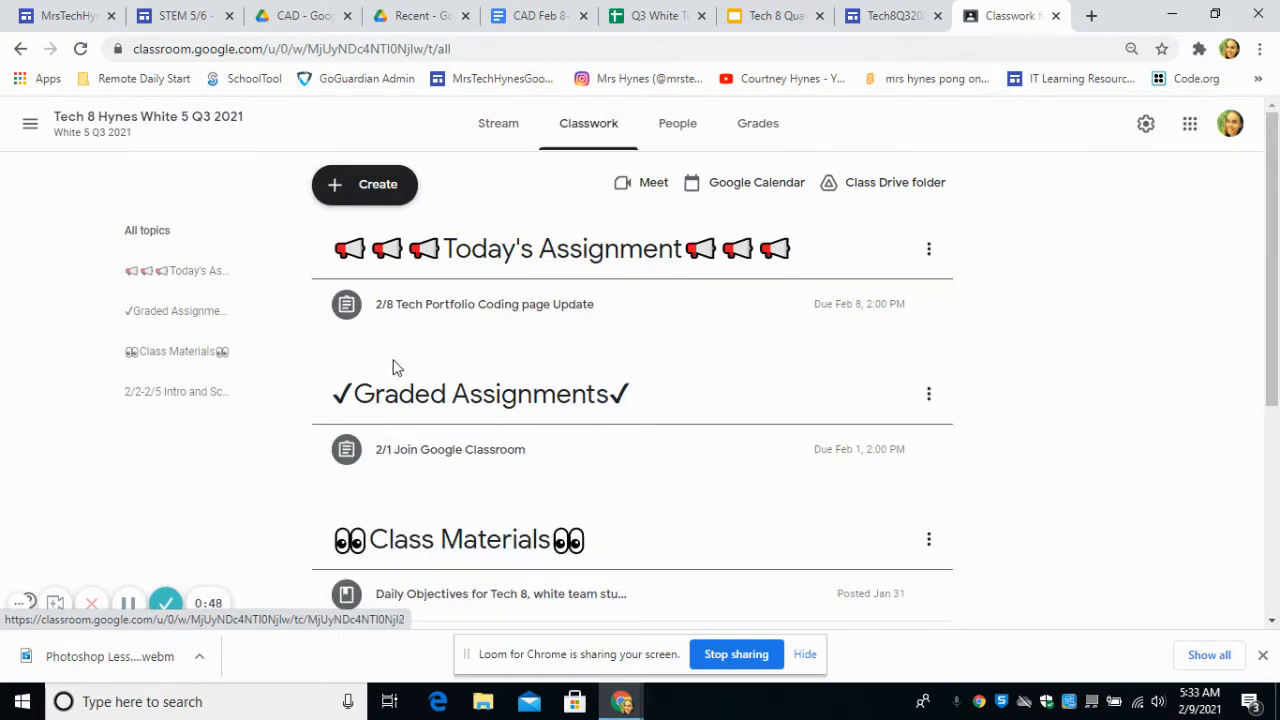
left_click(414, 308)
left_click_drag(414, 308, 434, 432)
left_click_drag(420, 507, 431, 414)
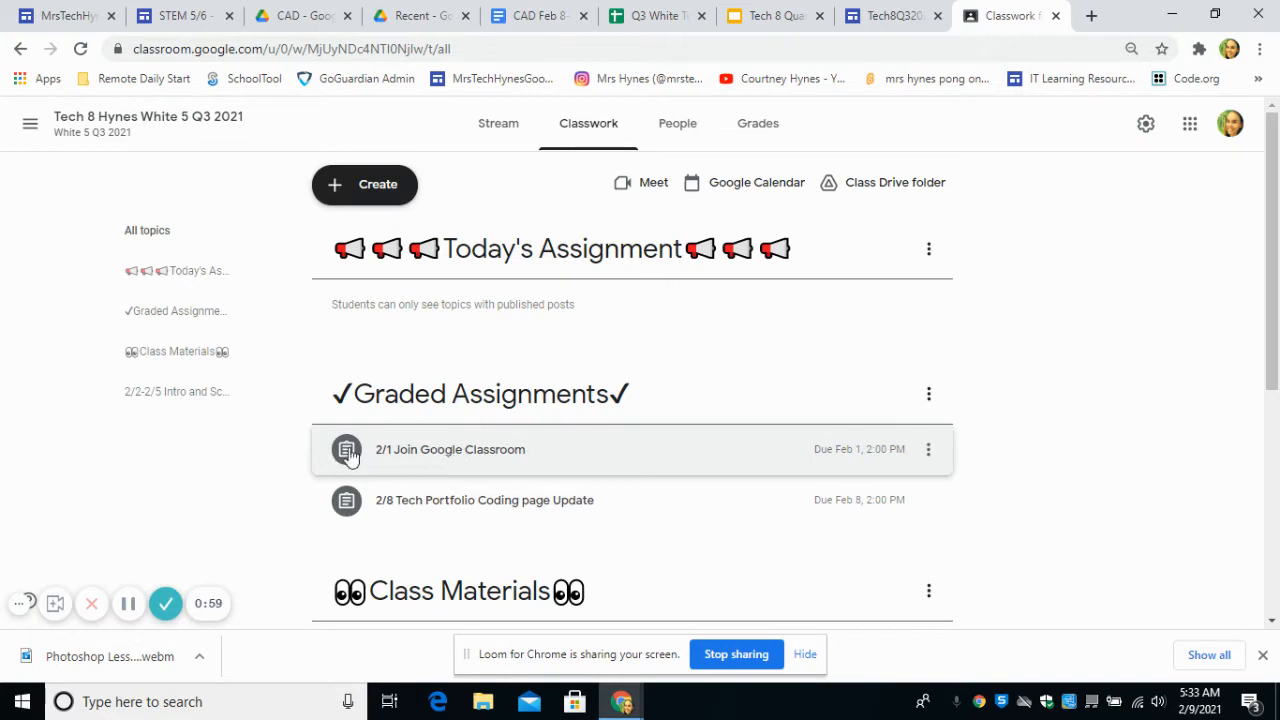
Step: Expand the 2/8 Tech Portfolio Coding page Update assignment's details and view the coding page on the Tech8Q32021 site
left_click(378, 511)
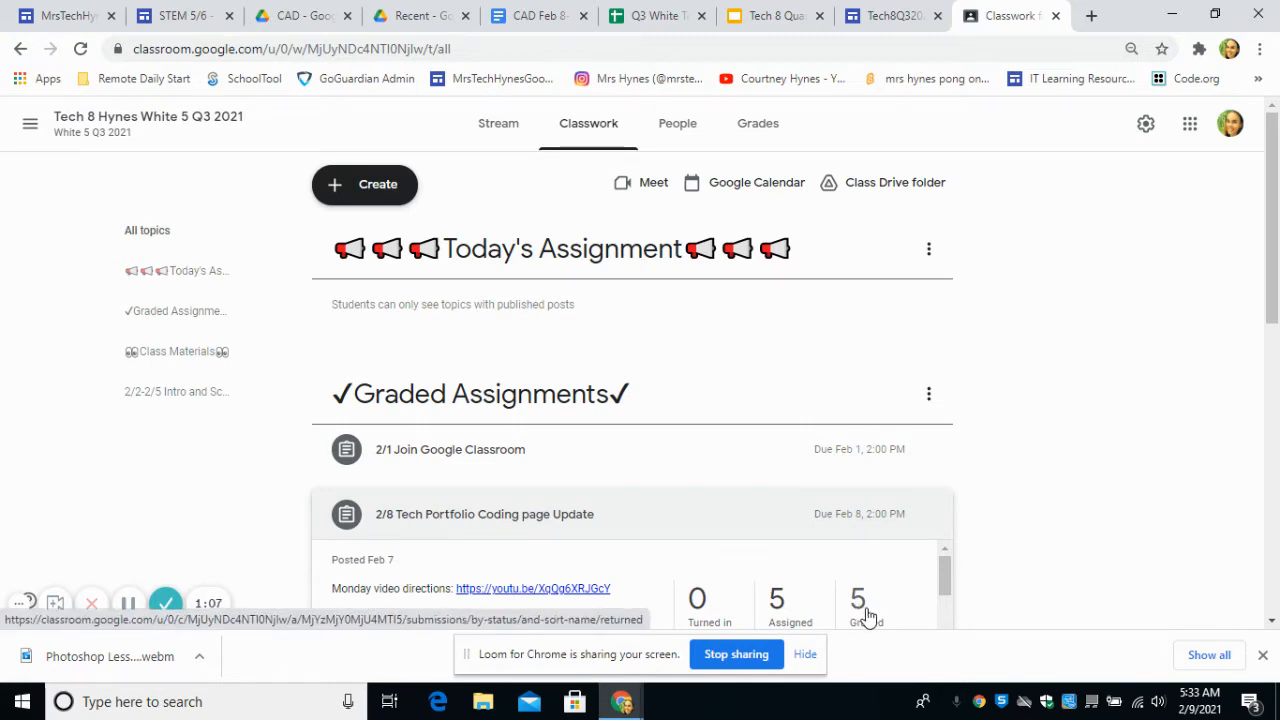
left_click(886, 15)
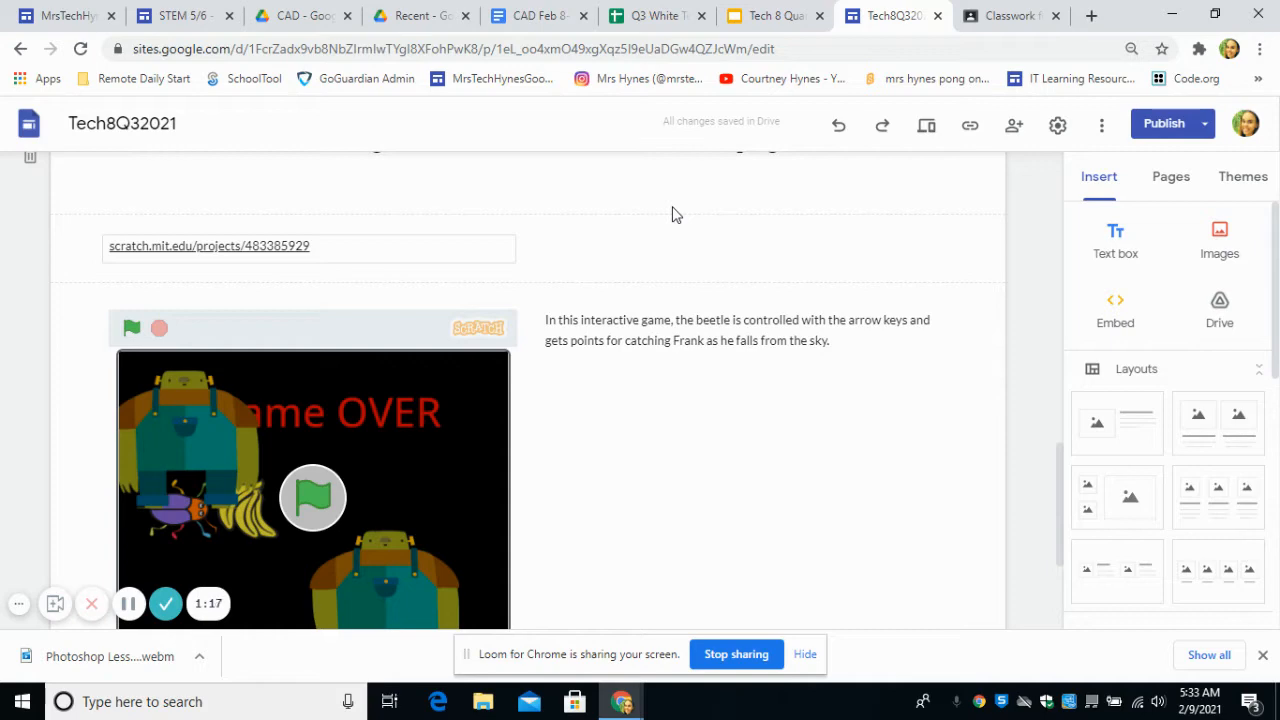
Step: Review the TinkerCAD class sign-up link in the CAD Feb 8-12 Tech 8 Q3 2021 document and close its join page
left_click(518, 8)
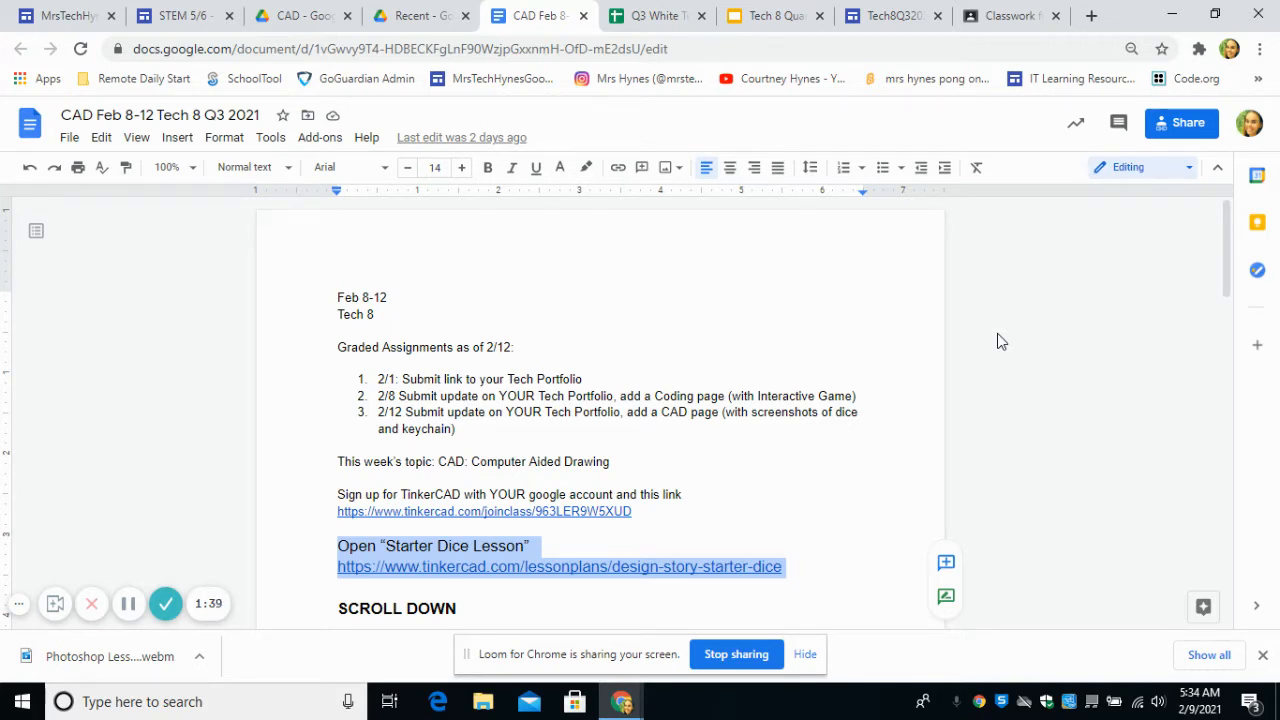
left_click(1026, 428)
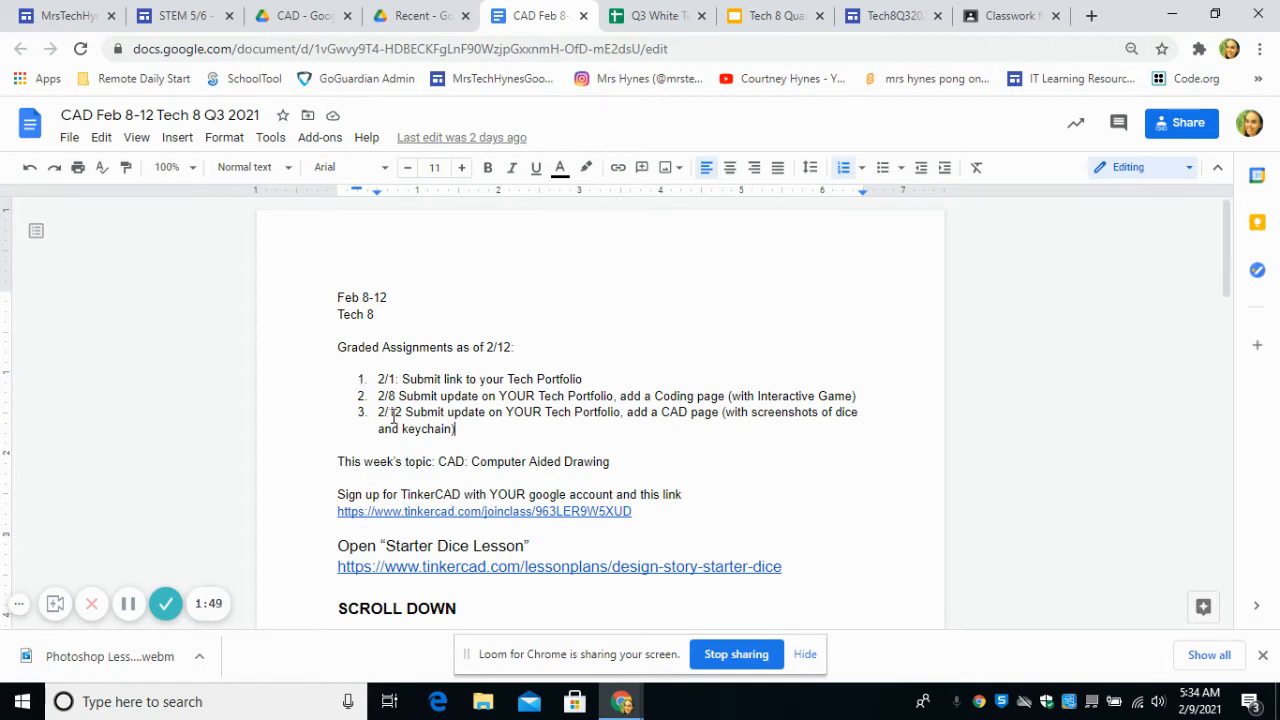
left_click(415, 512)
left_click(417, 536)
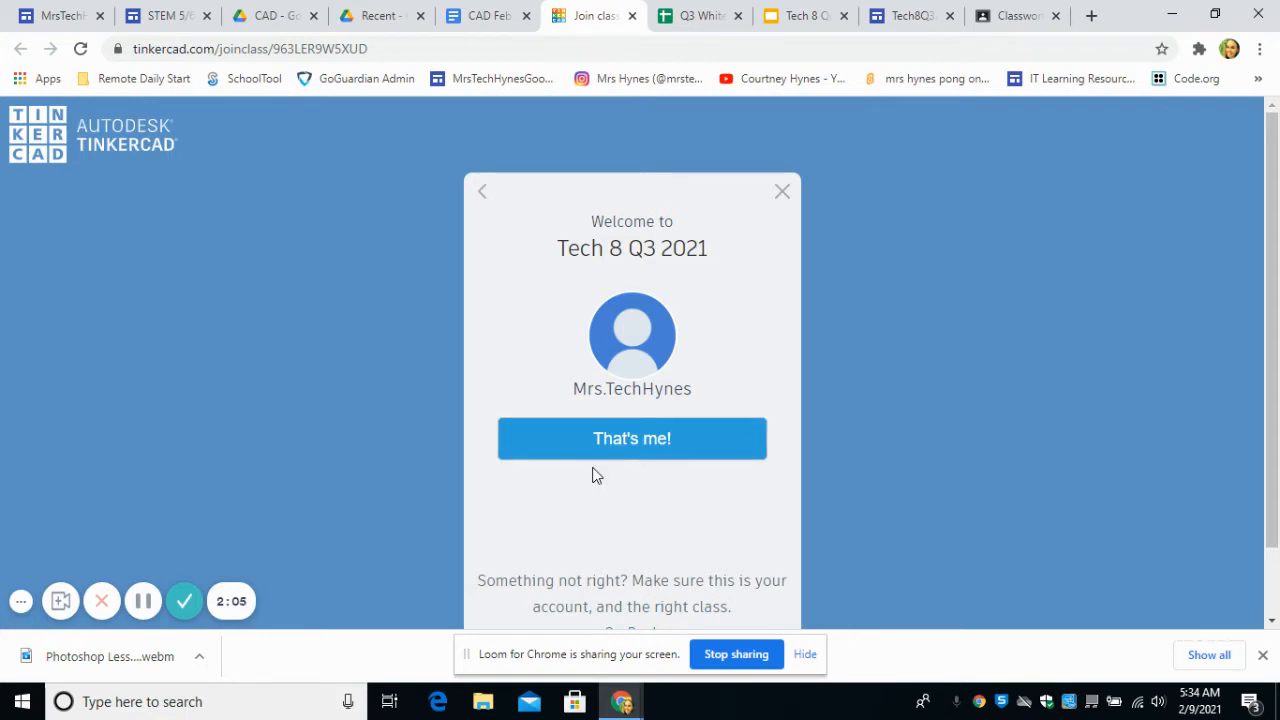
left_click(632, 15)
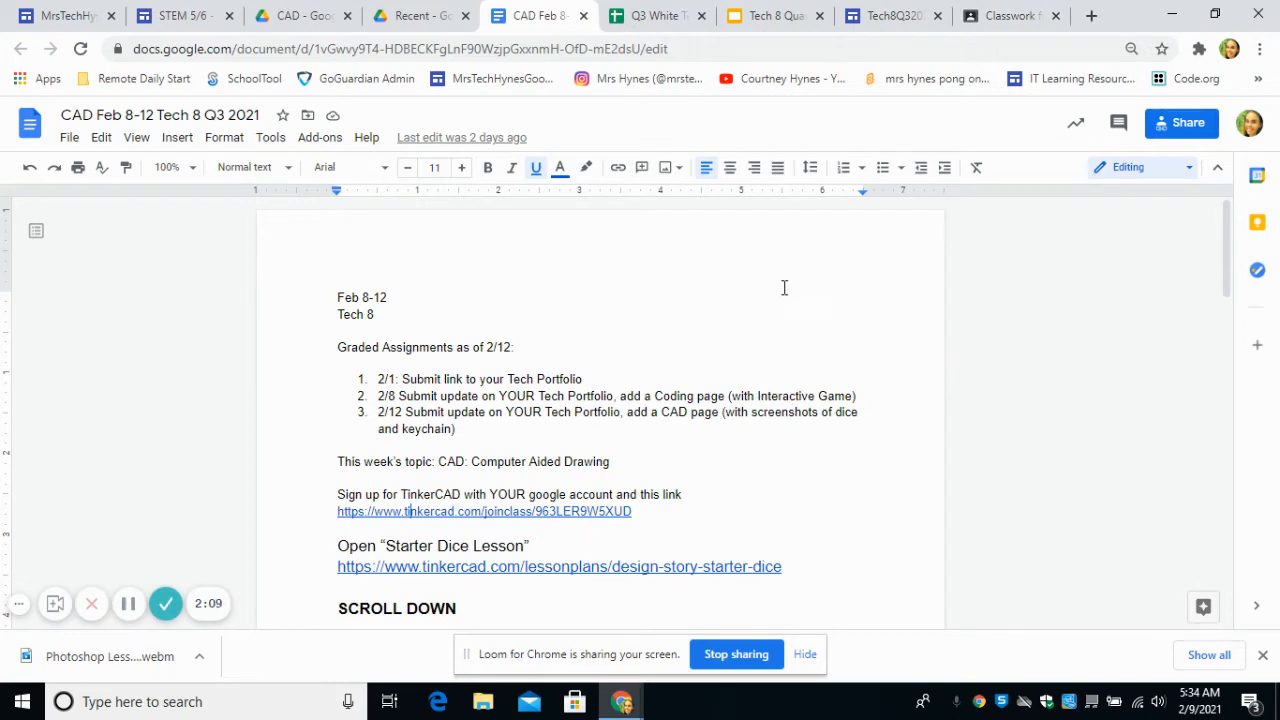
Step: Open the TinkerCAD sign-in link on the Tuesday slide of the Tech 8 Quarter 3 2021 presentation
left_click(765, 15)
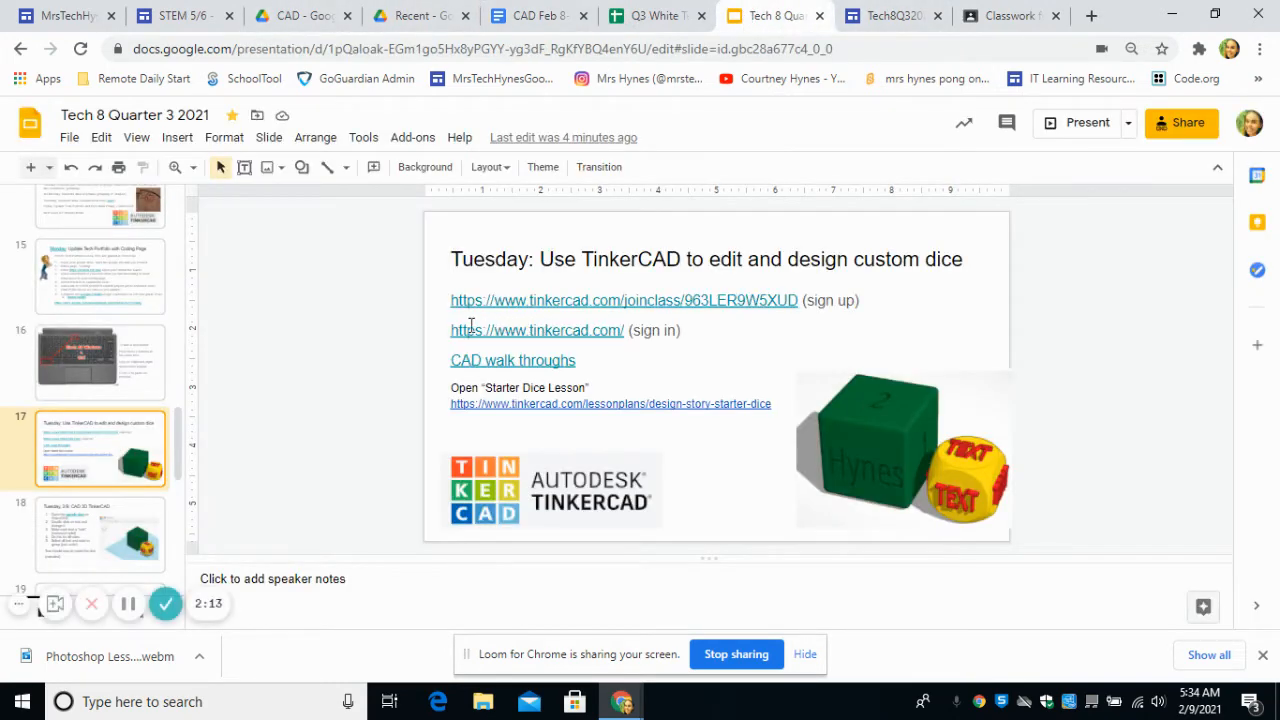
left_click(558, 338)
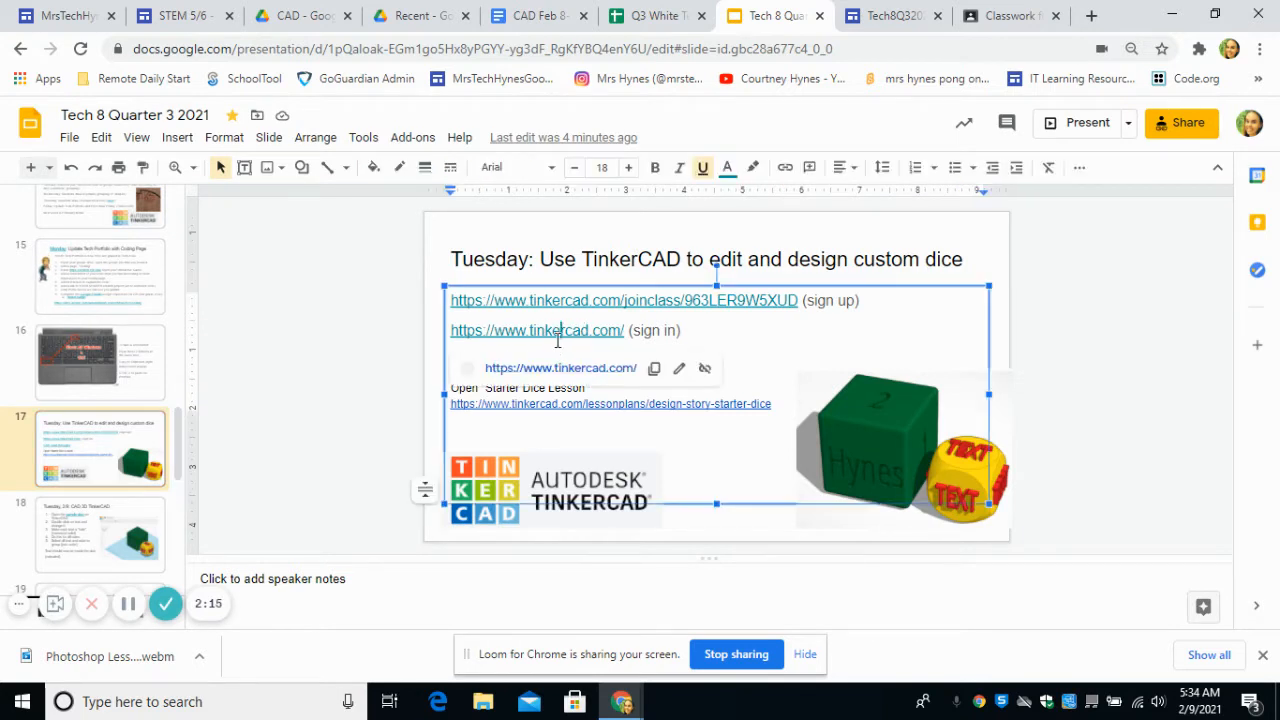
left_click(557, 369)
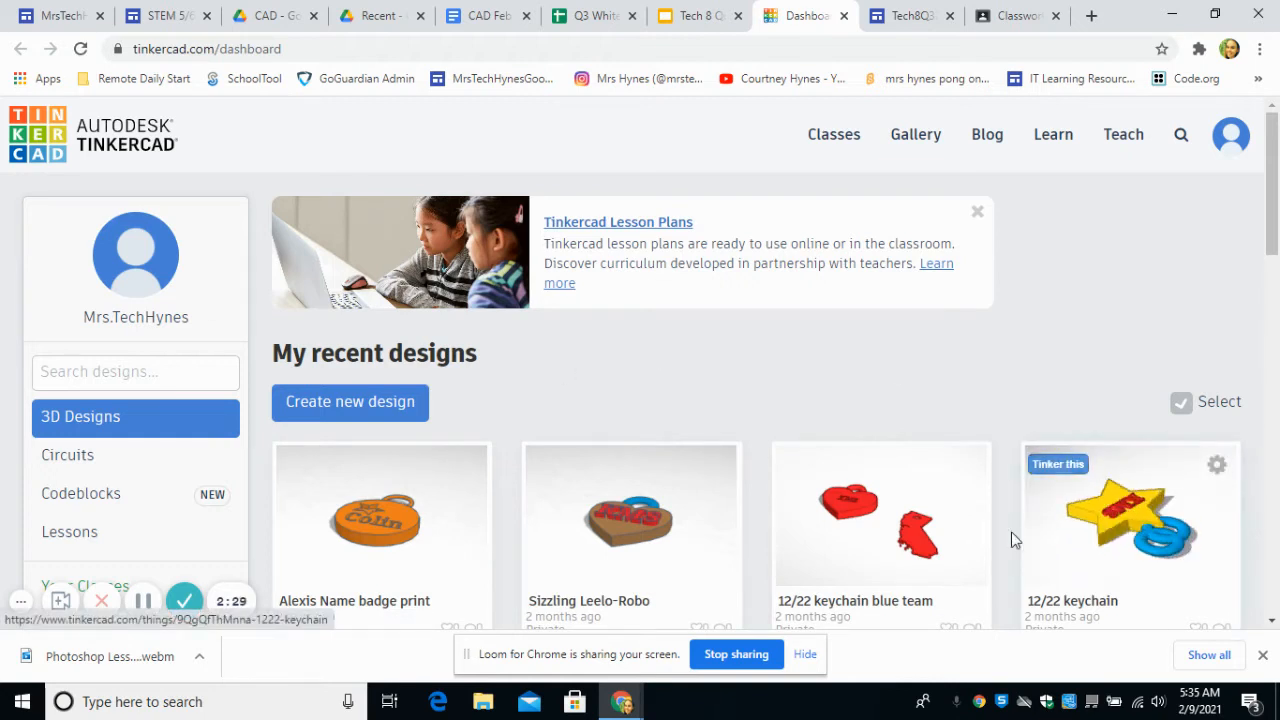
Step: Look through the recent 3D designs on the TinkerCAD dashboard, including Starter Dice, and close the dashboard
scroll(609, 369, "down", 3)
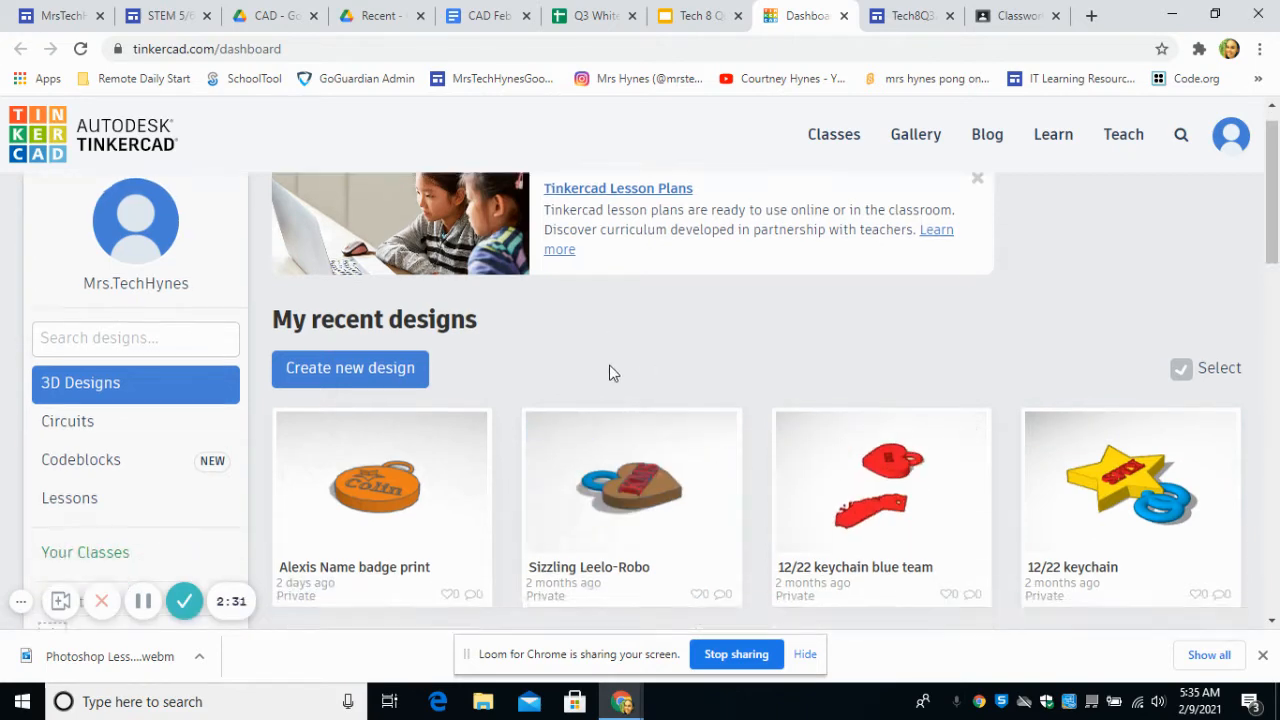
scroll(613, 372, "down", 1)
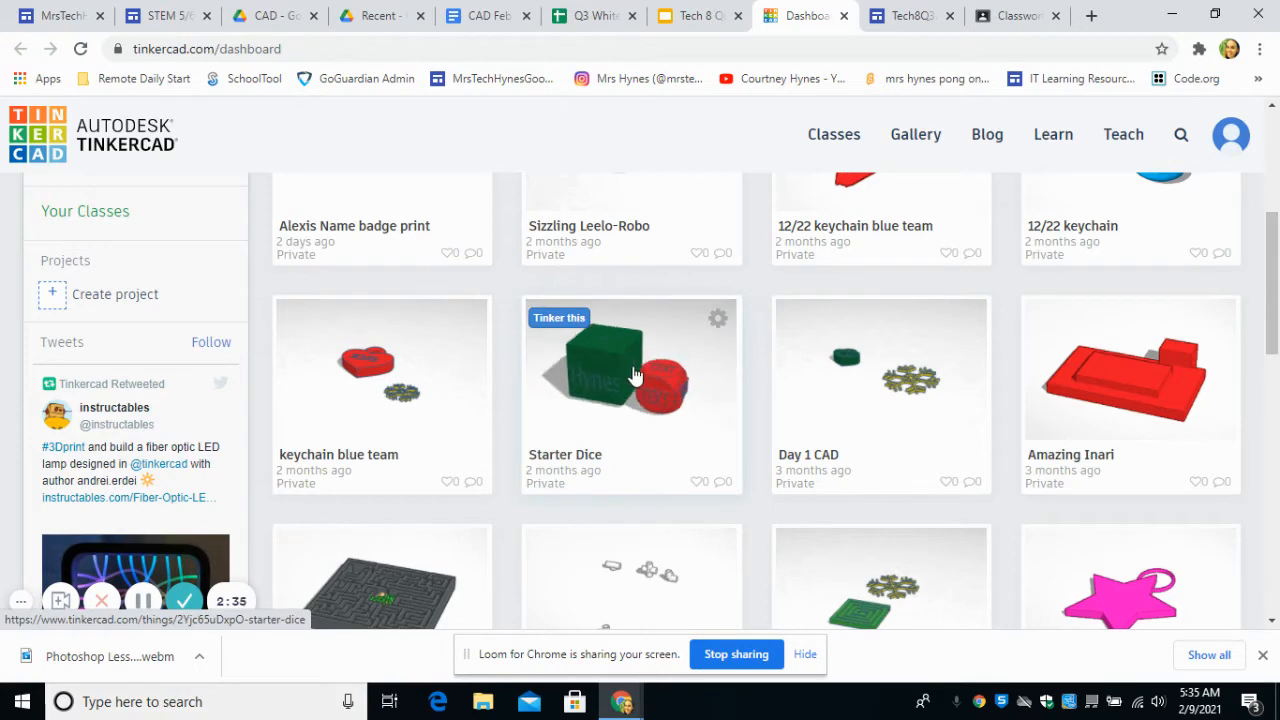
scroll(634, 372, "down", 4)
scroll(634, 371, "up", 4)
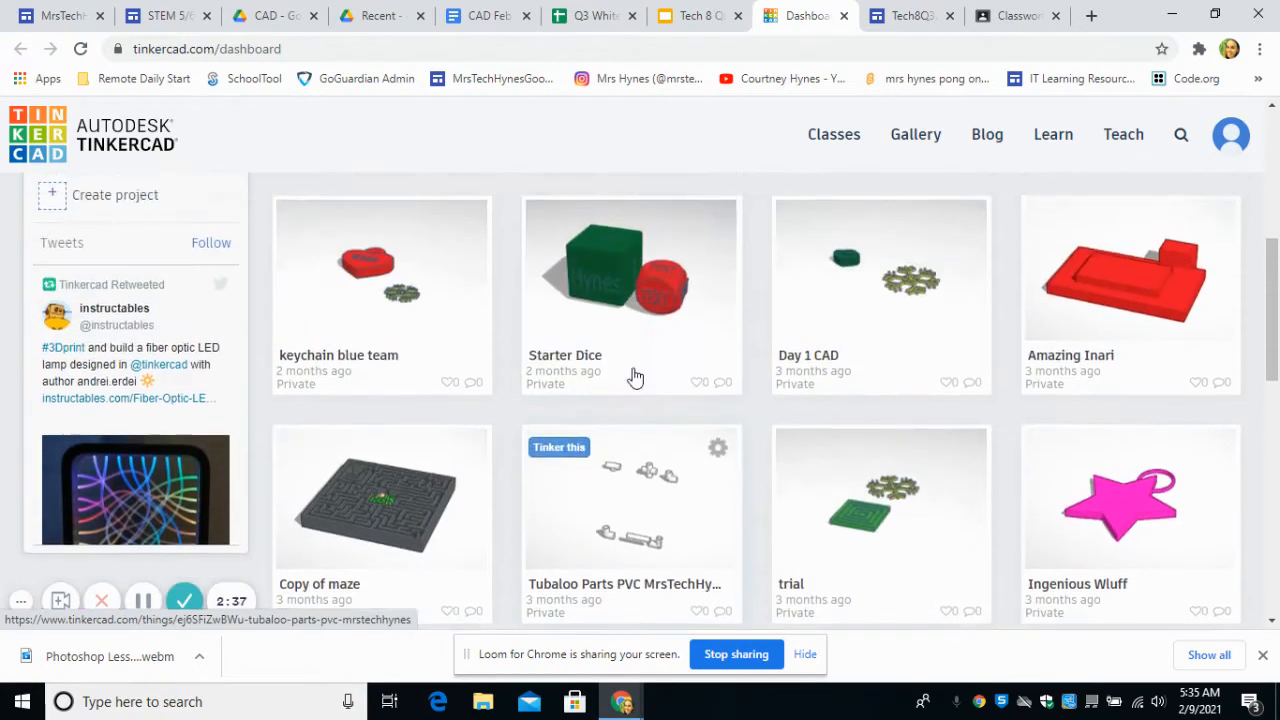
scroll(660, 400, "down", 3)
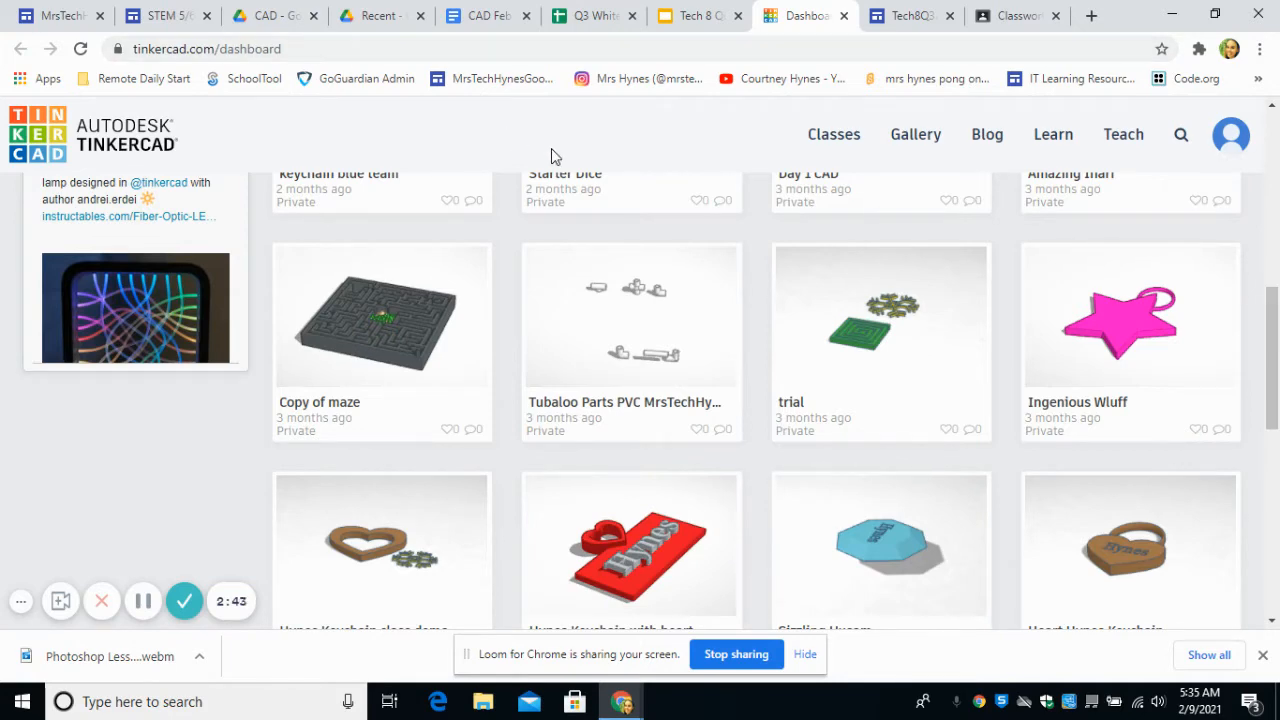
scroll(563, 150, "up", 4)
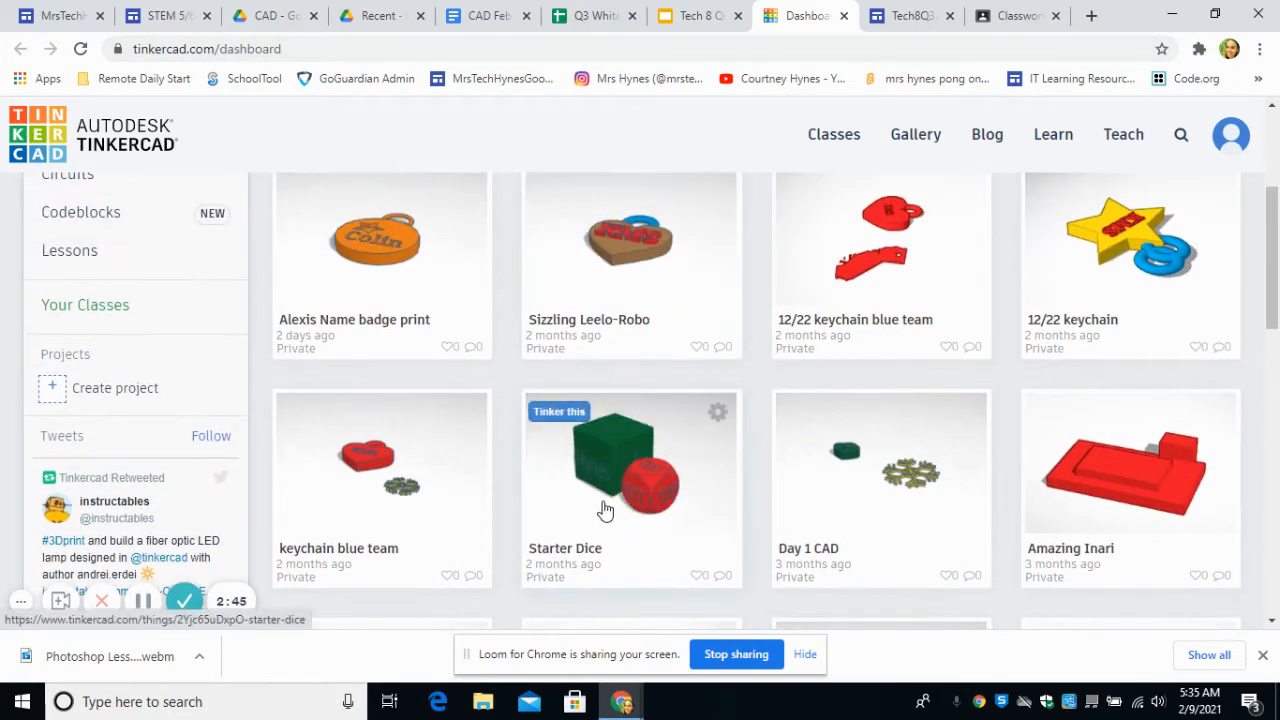
left_click(843, 16)
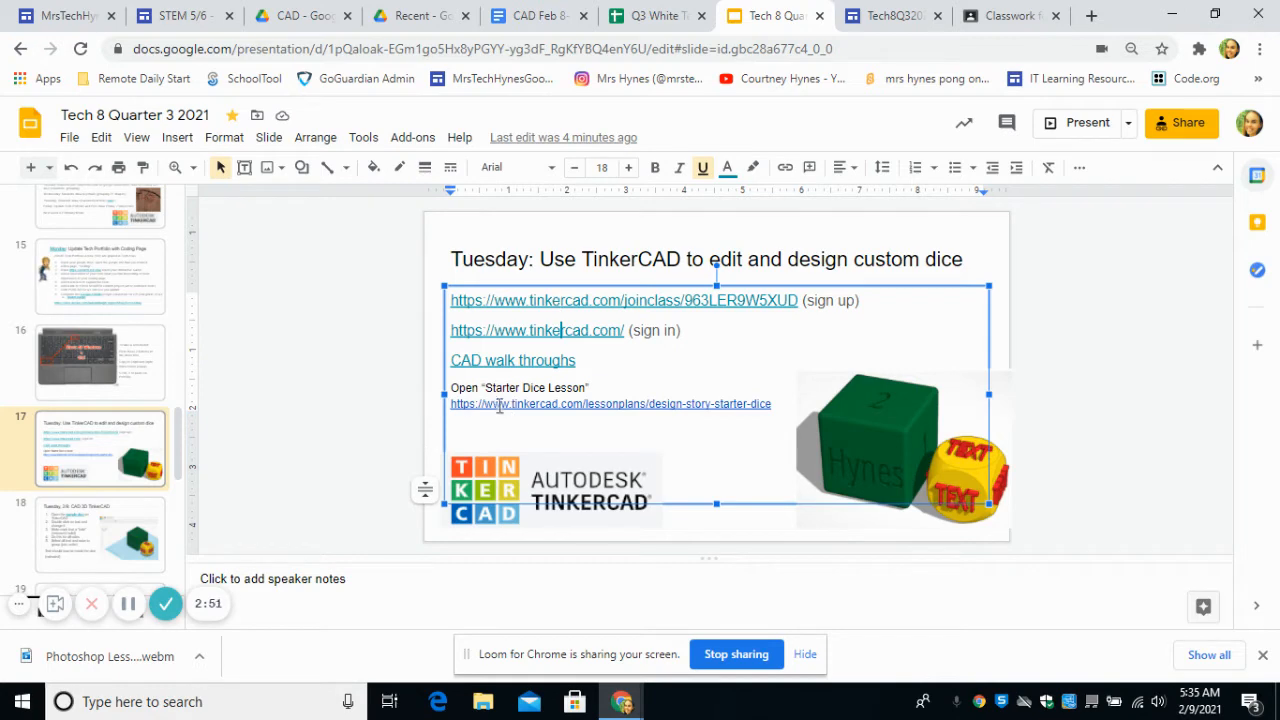
Step: Read the dice instructions in the CAD Feb 8-12 Tech 8 Q3 2021 document and open its Starter Dice Lesson link
left_click(532, 16)
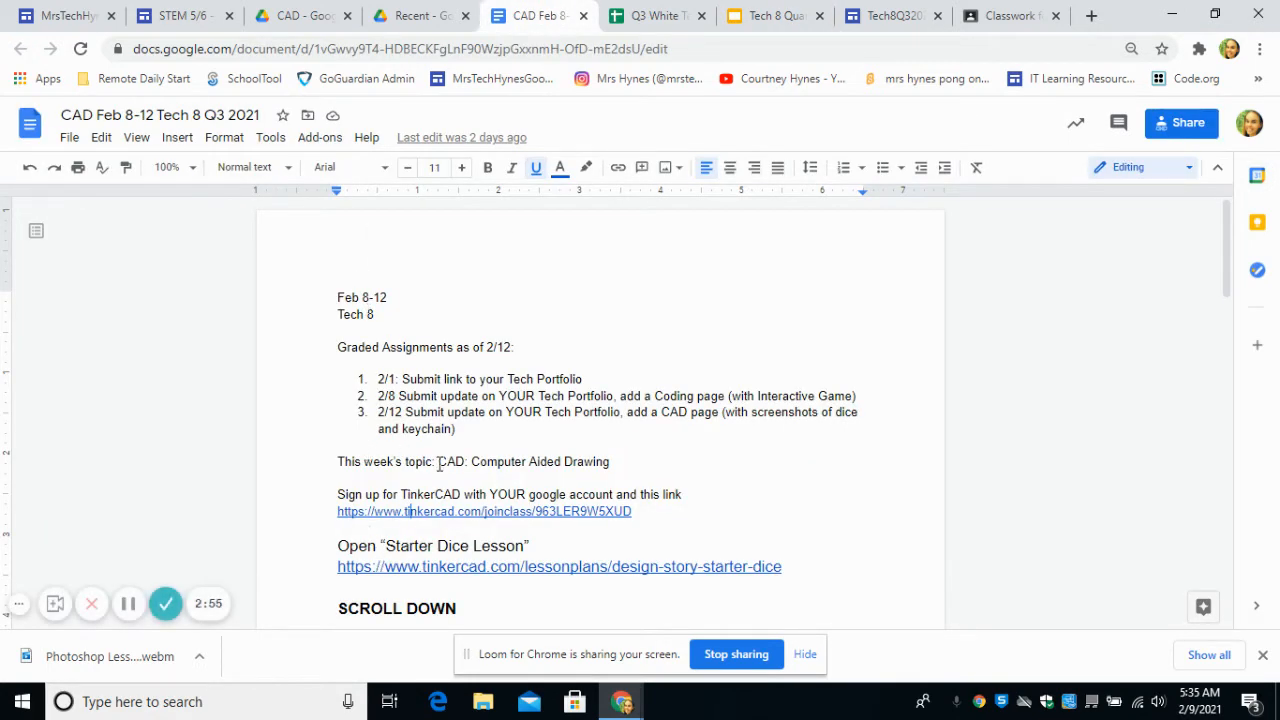
scroll(440, 446, "down", 2)
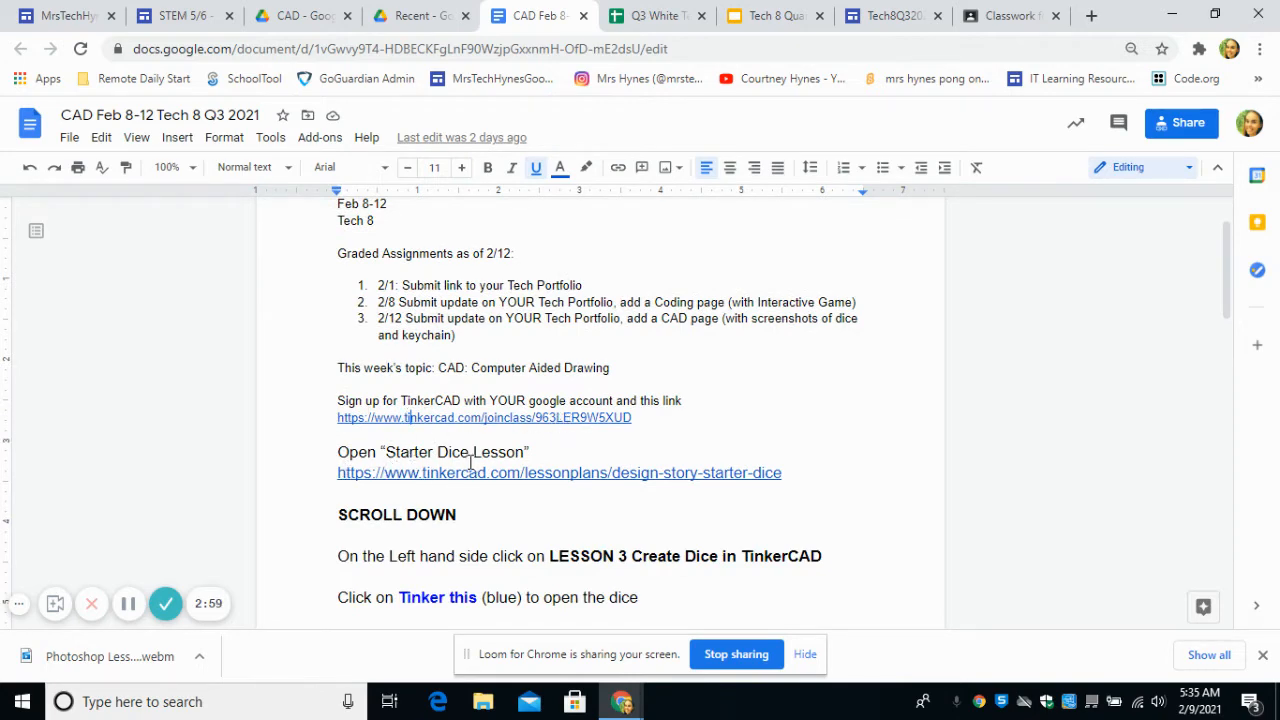
scroll(466, 457, "down", 2)
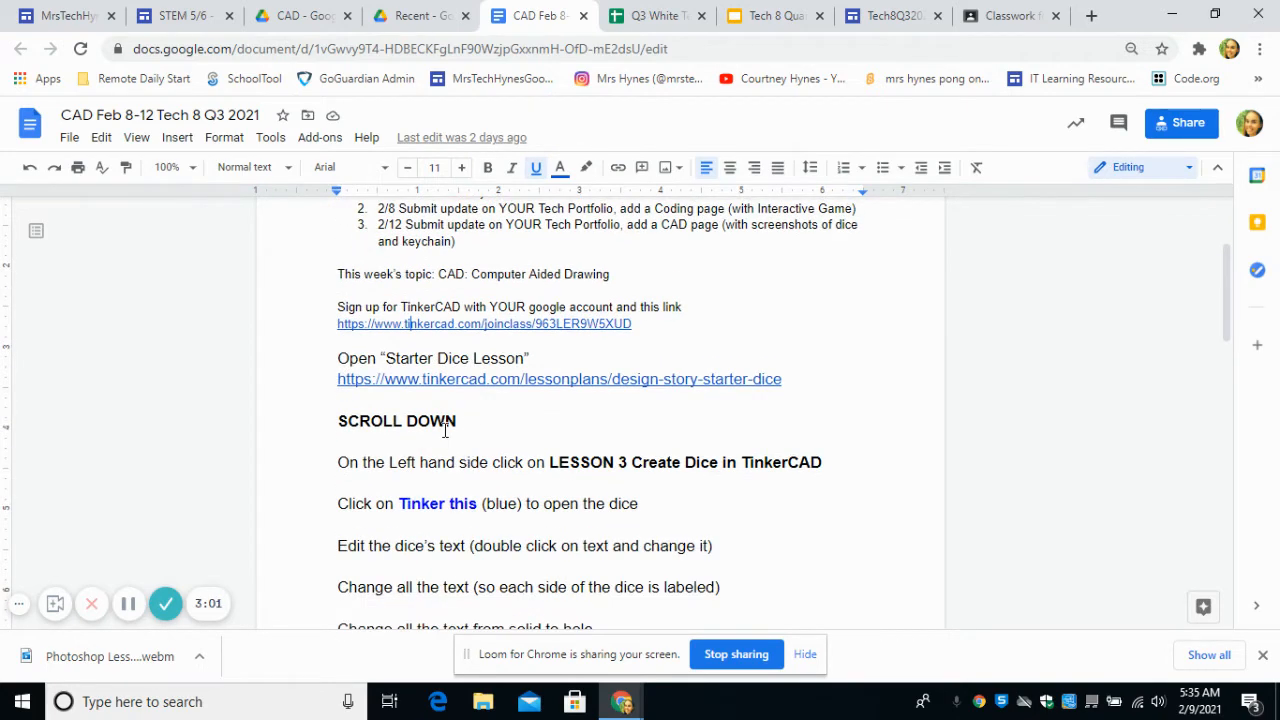
scroll(466, 453, "down", 2)
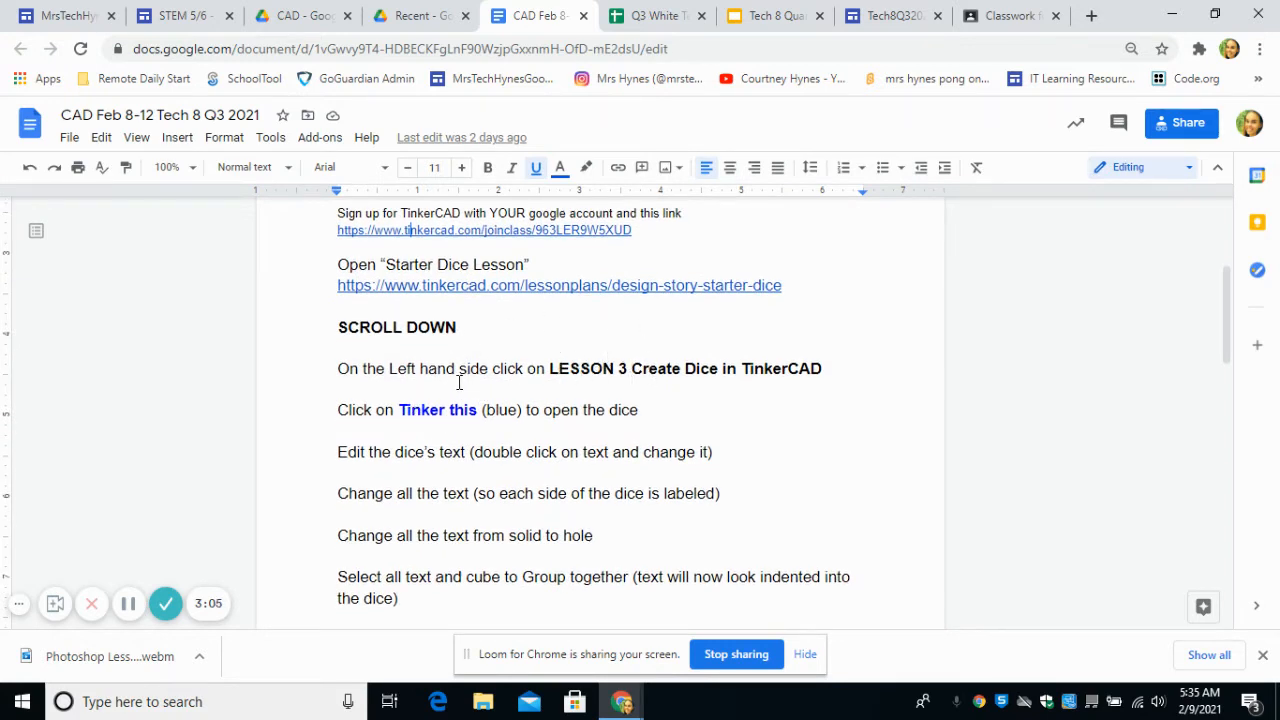
left_click(514, 287)
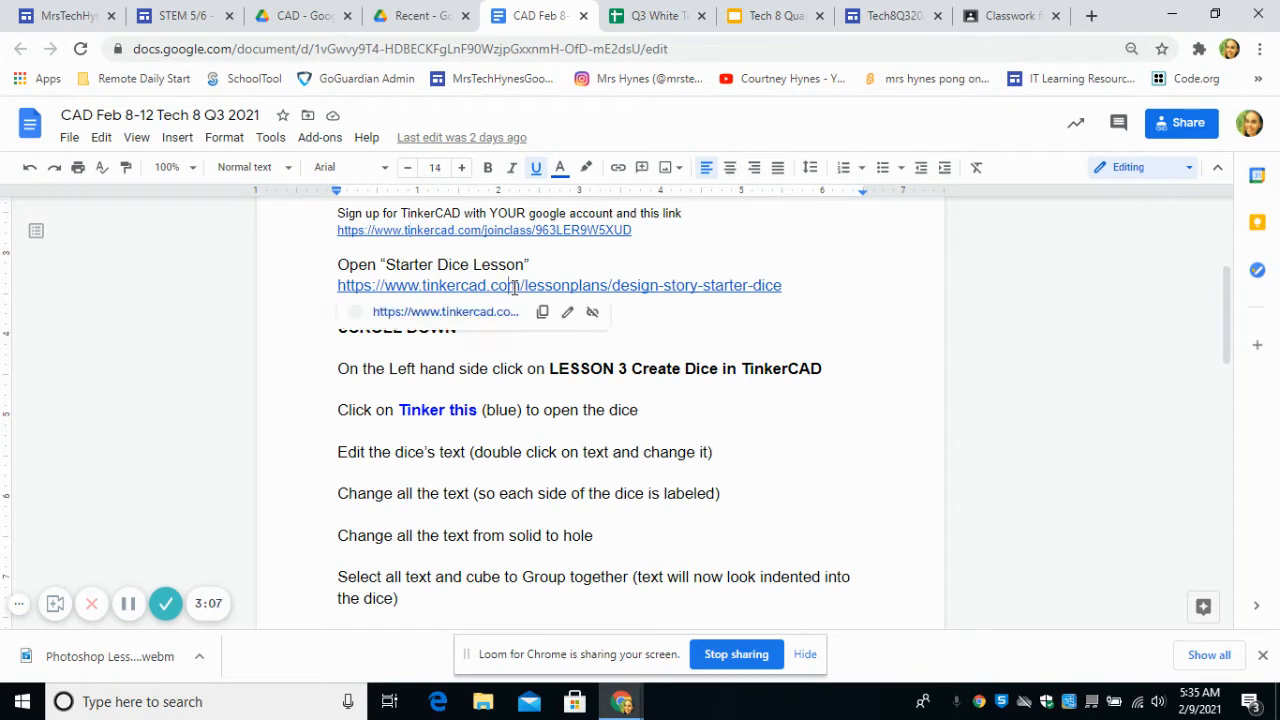
left_click(445, 425)
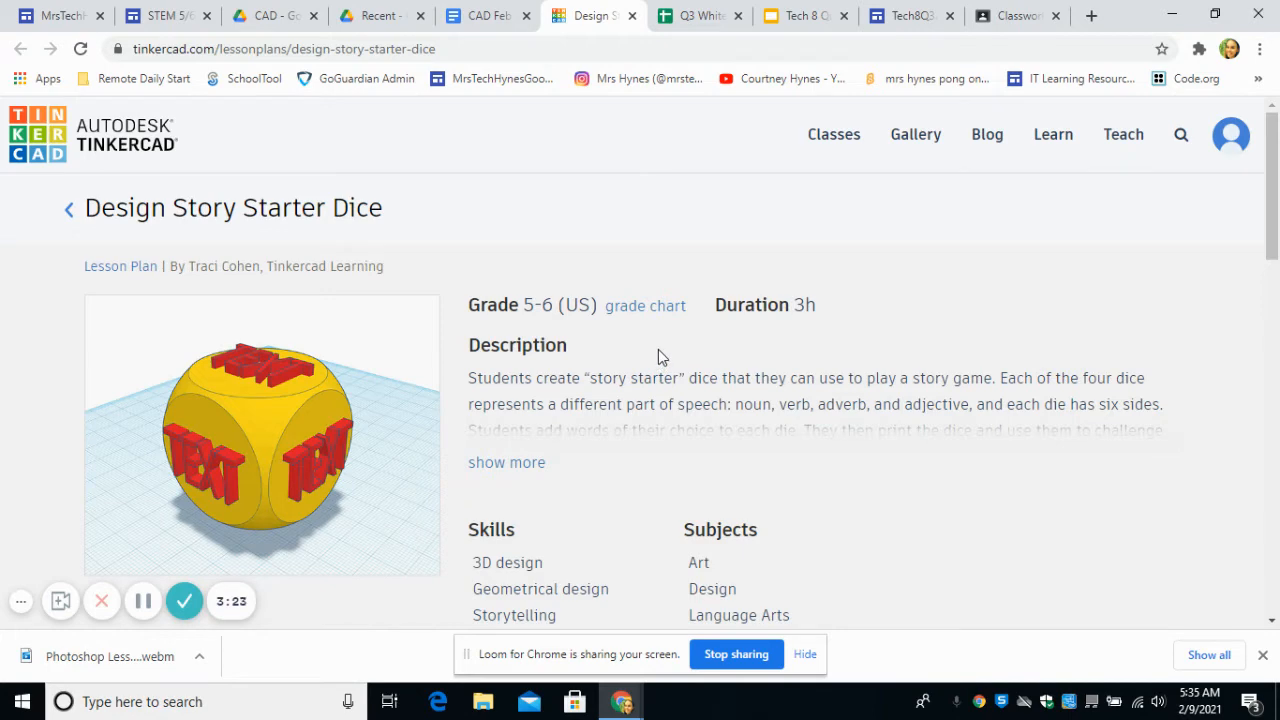
Step: Open lesson 3, Create Dice in Tinkercad, and open an editable copy of its dice design
scroll(658, 357, "down", 5)
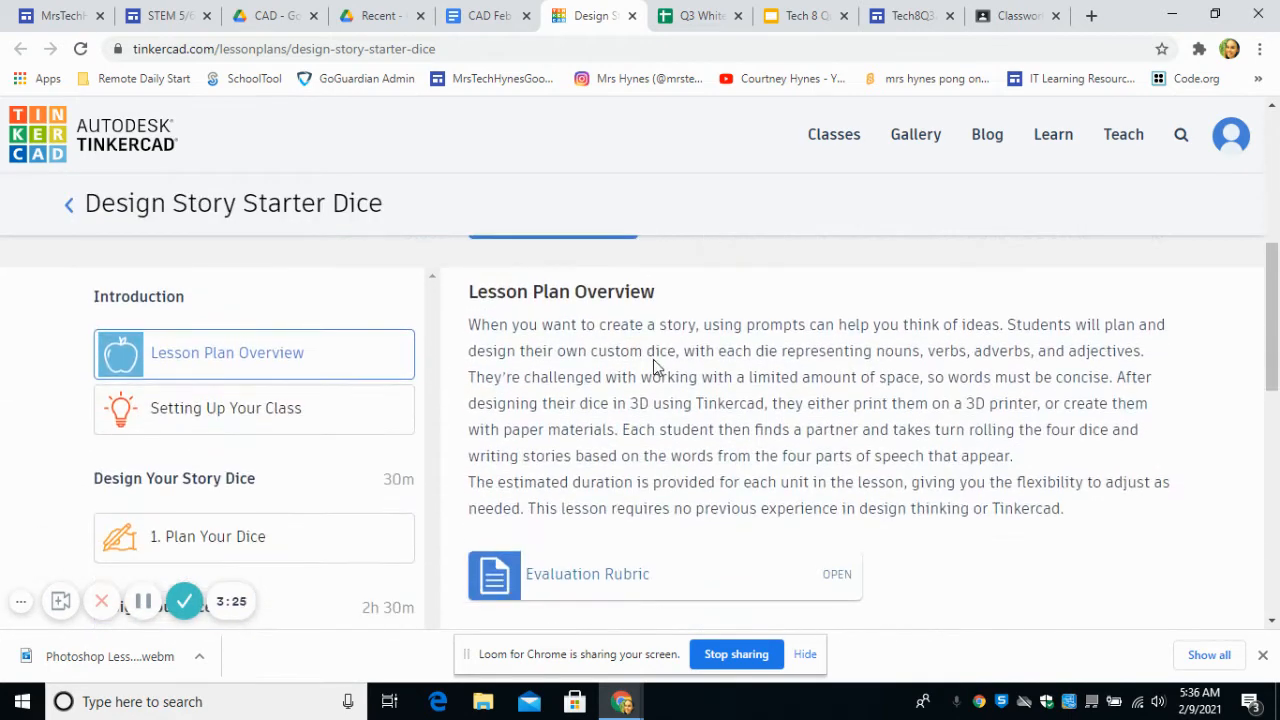
scroll(653, 365, "down", 3)
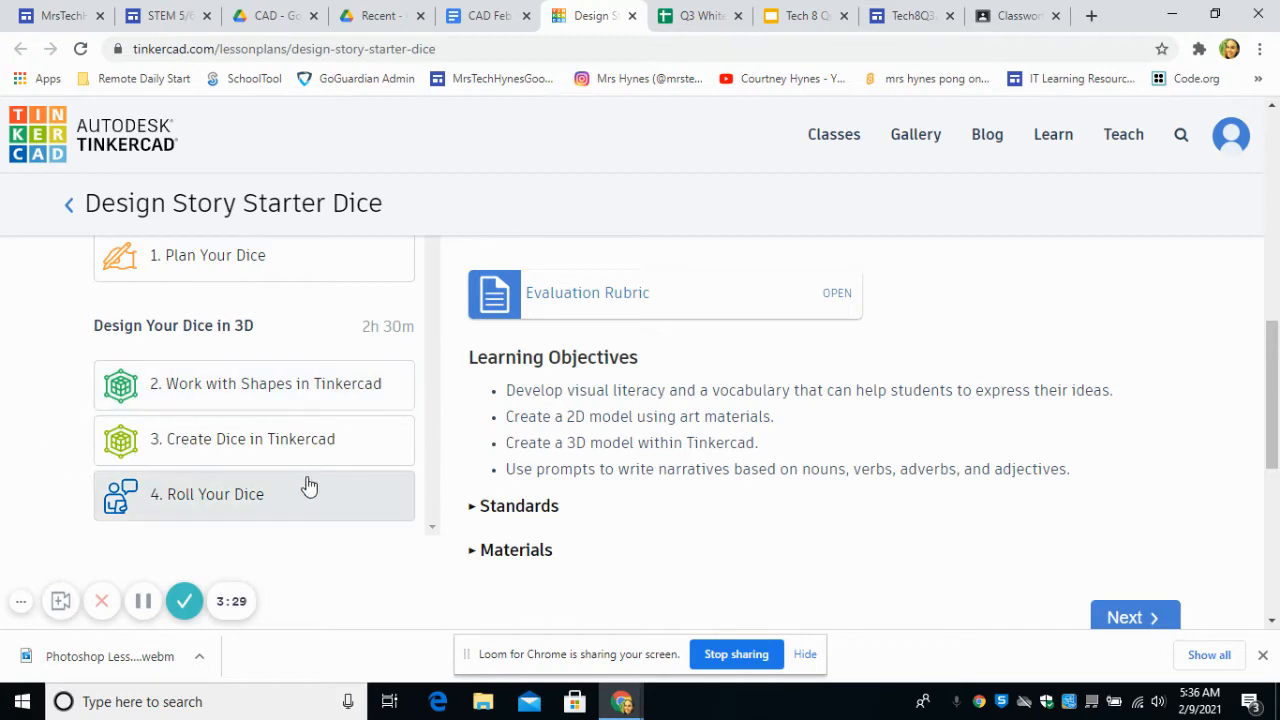
left_click(143, 448)
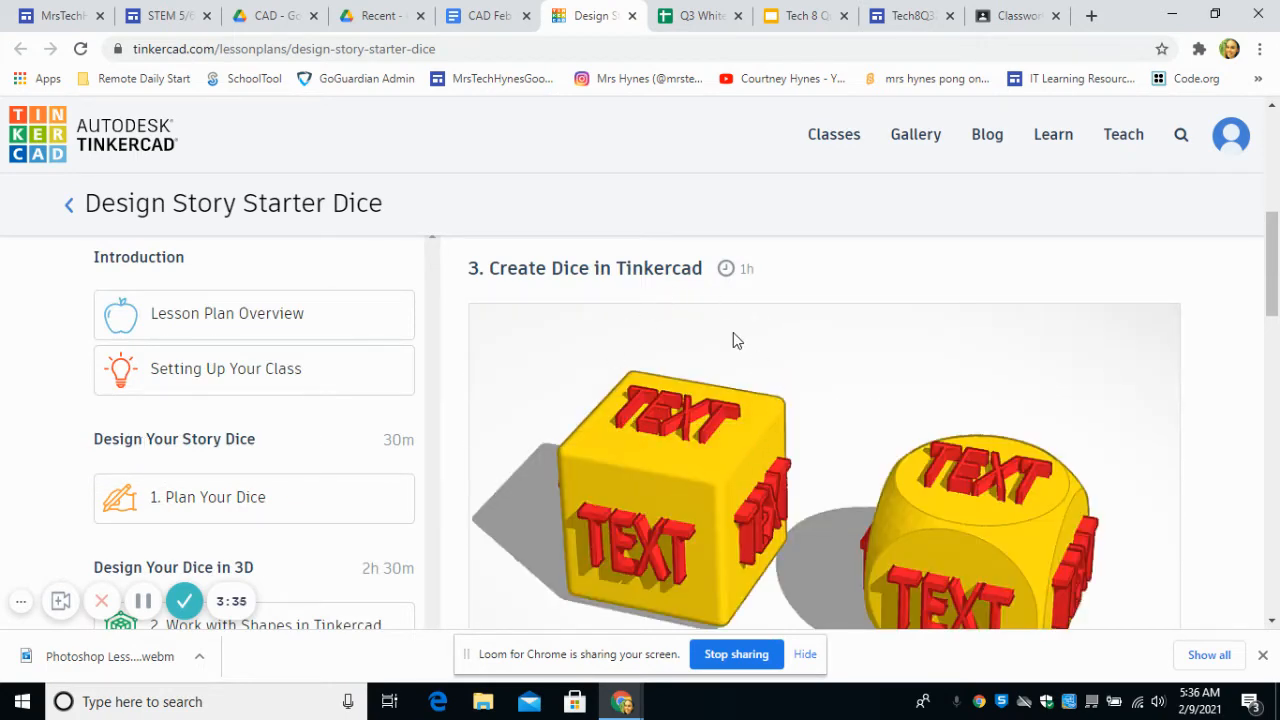
scroll(729, 355, "down", 4)
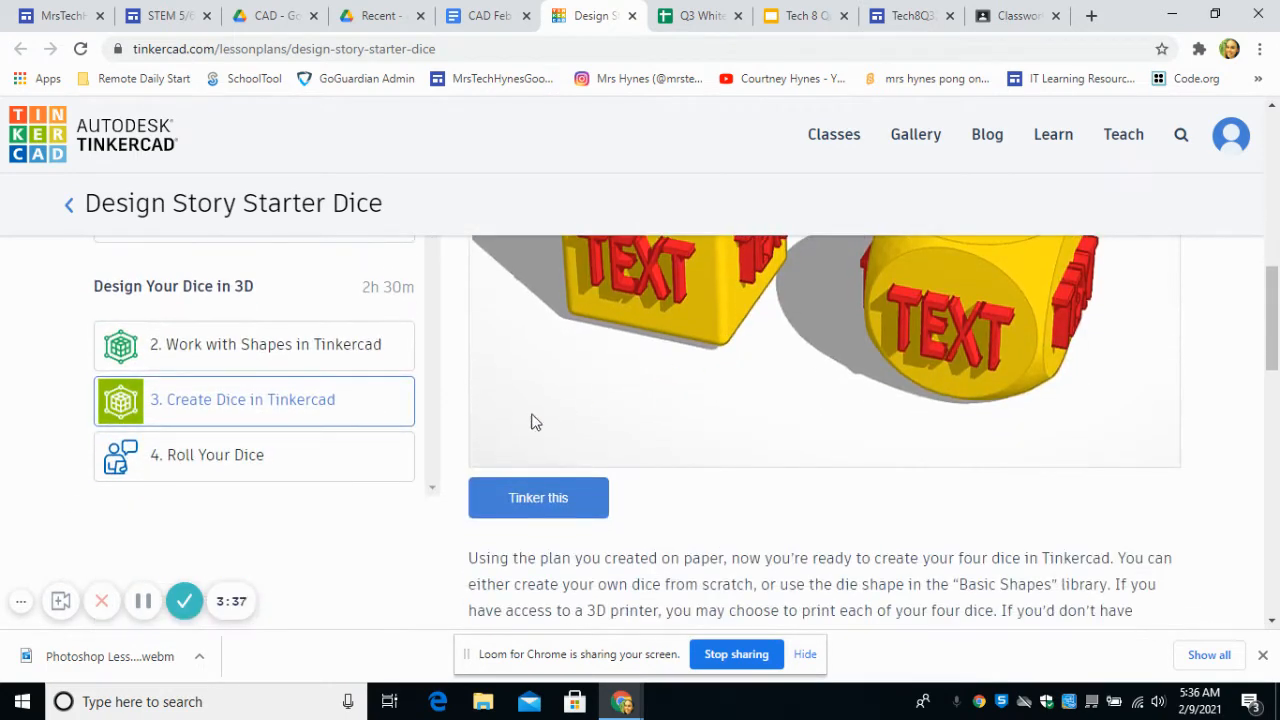
left_click(541, 499)
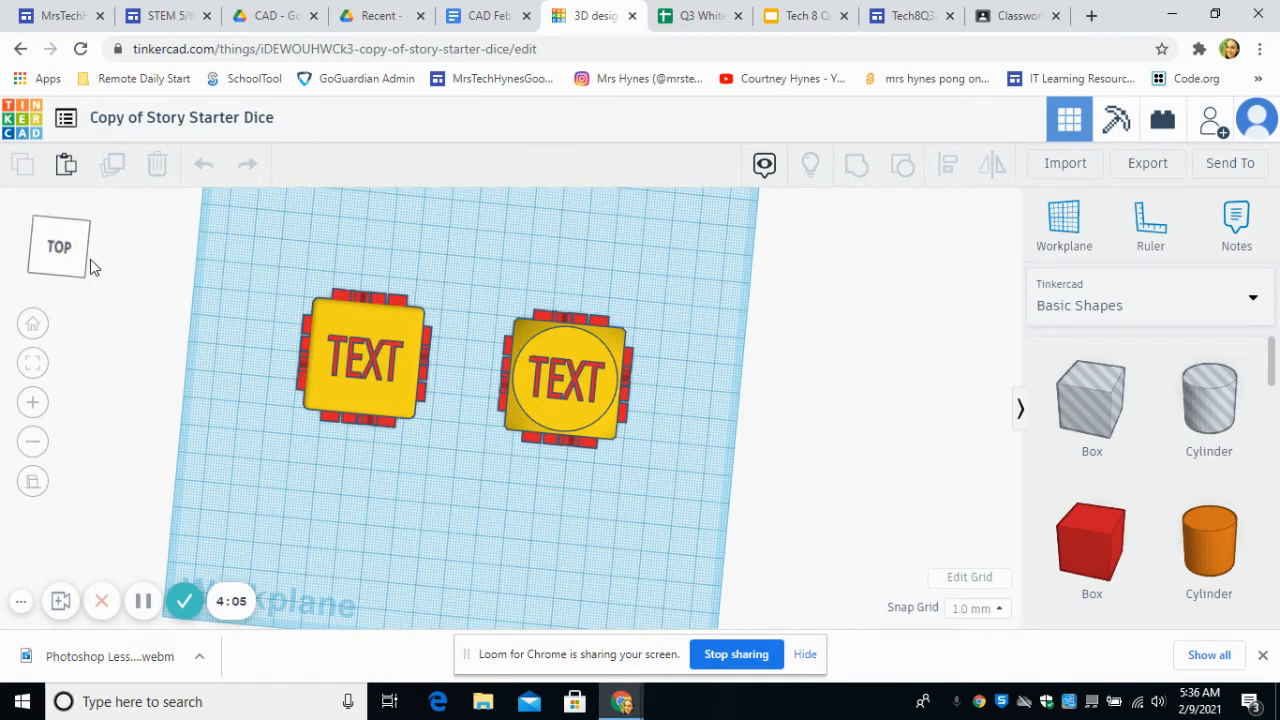
Step: Examine the two dice from the left, front and top views and return to the home view
left_click_drag(65, 273, 87, 254)
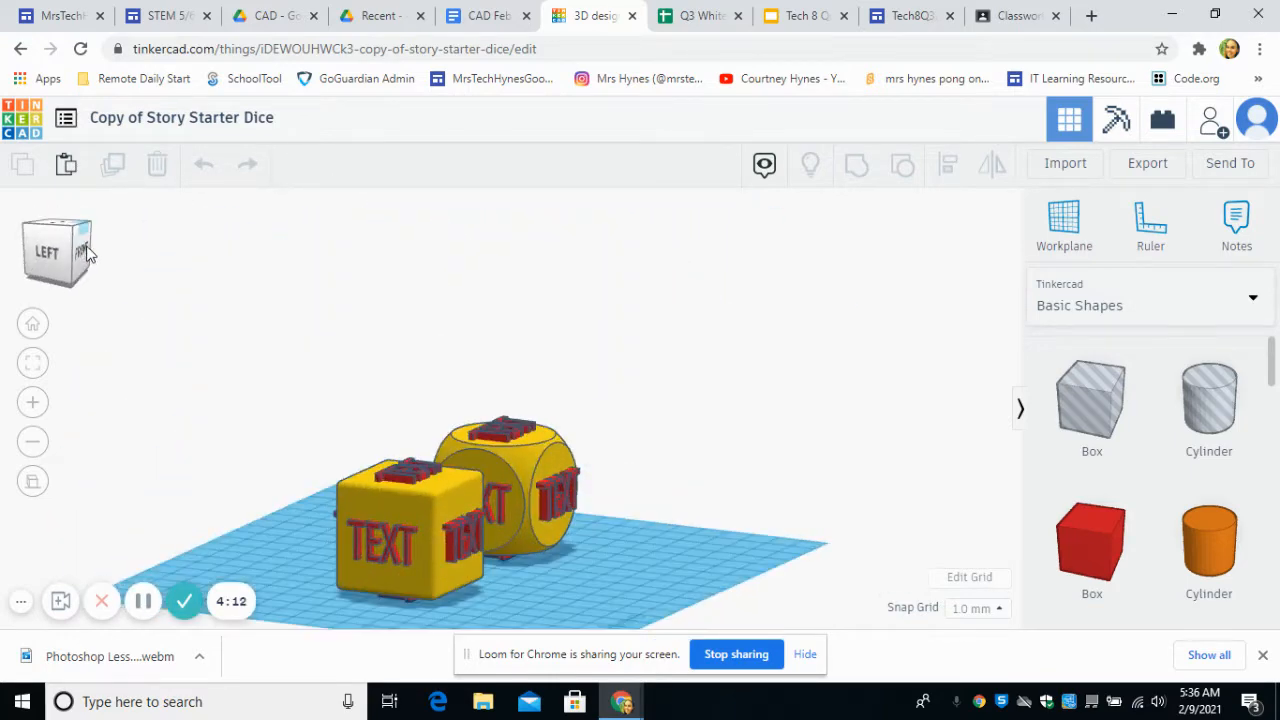
left_click(50, 255)
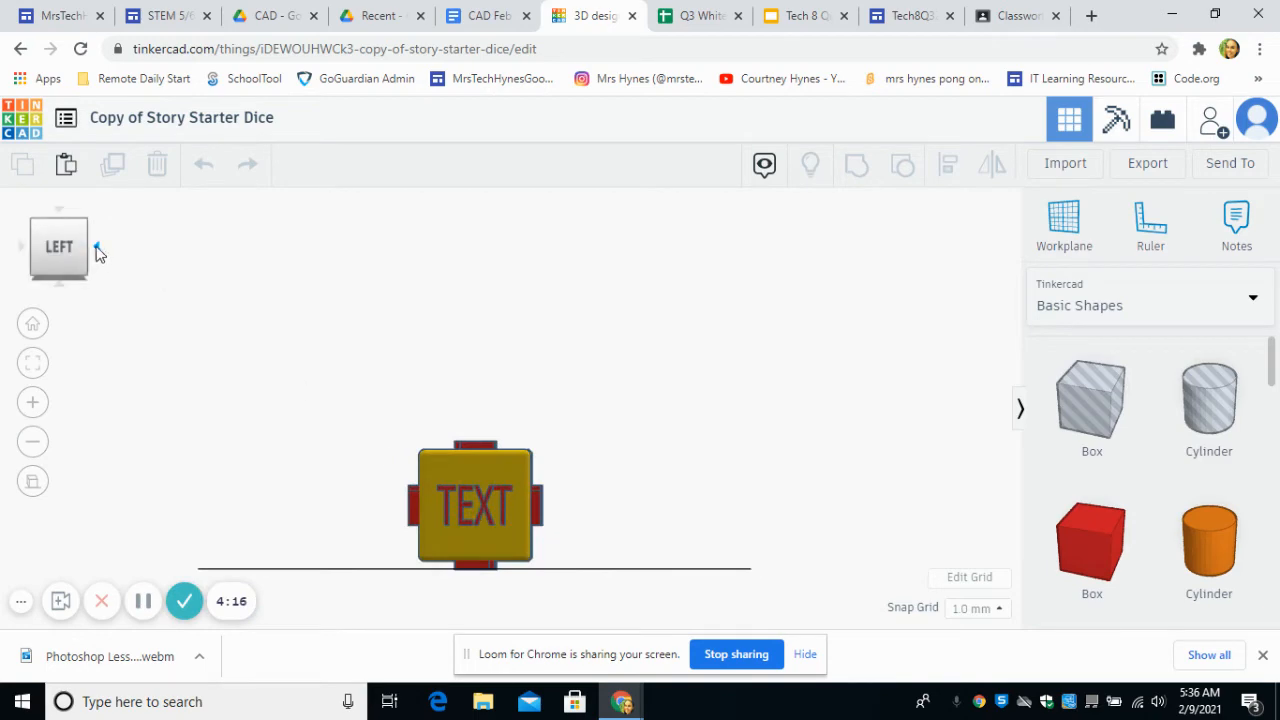
left_click(97, 252)
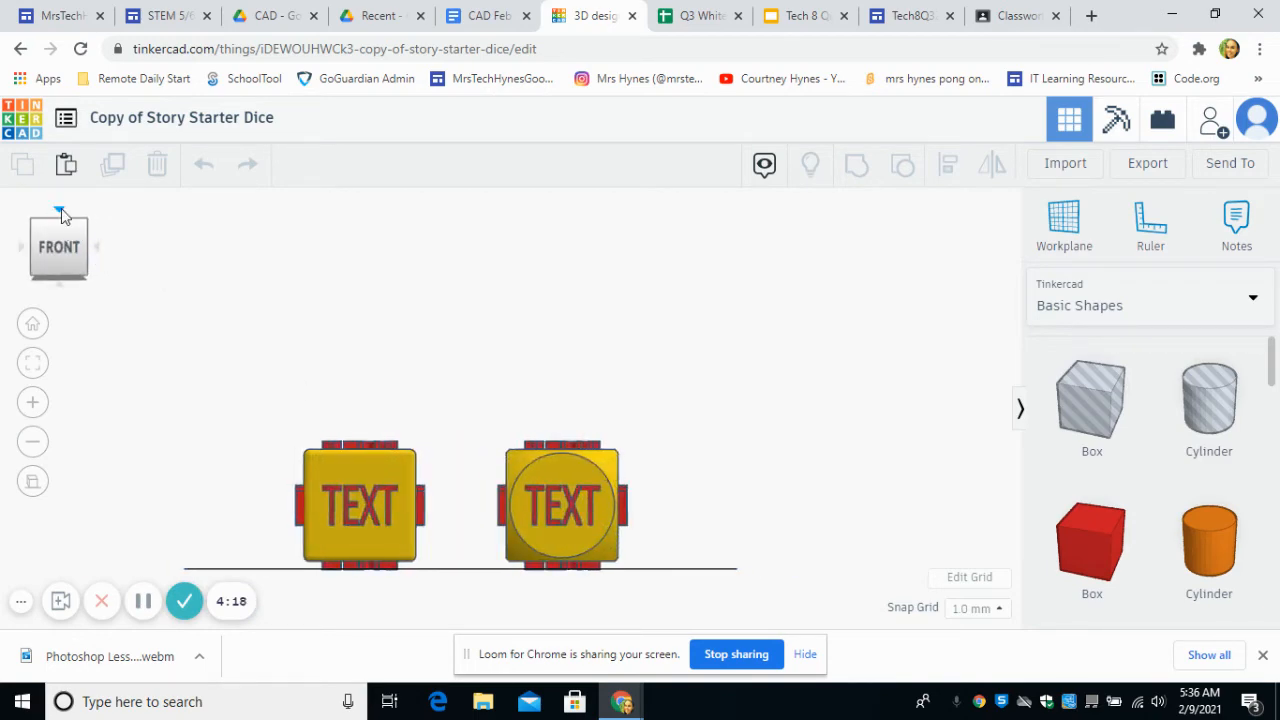
left_click(60, 212)
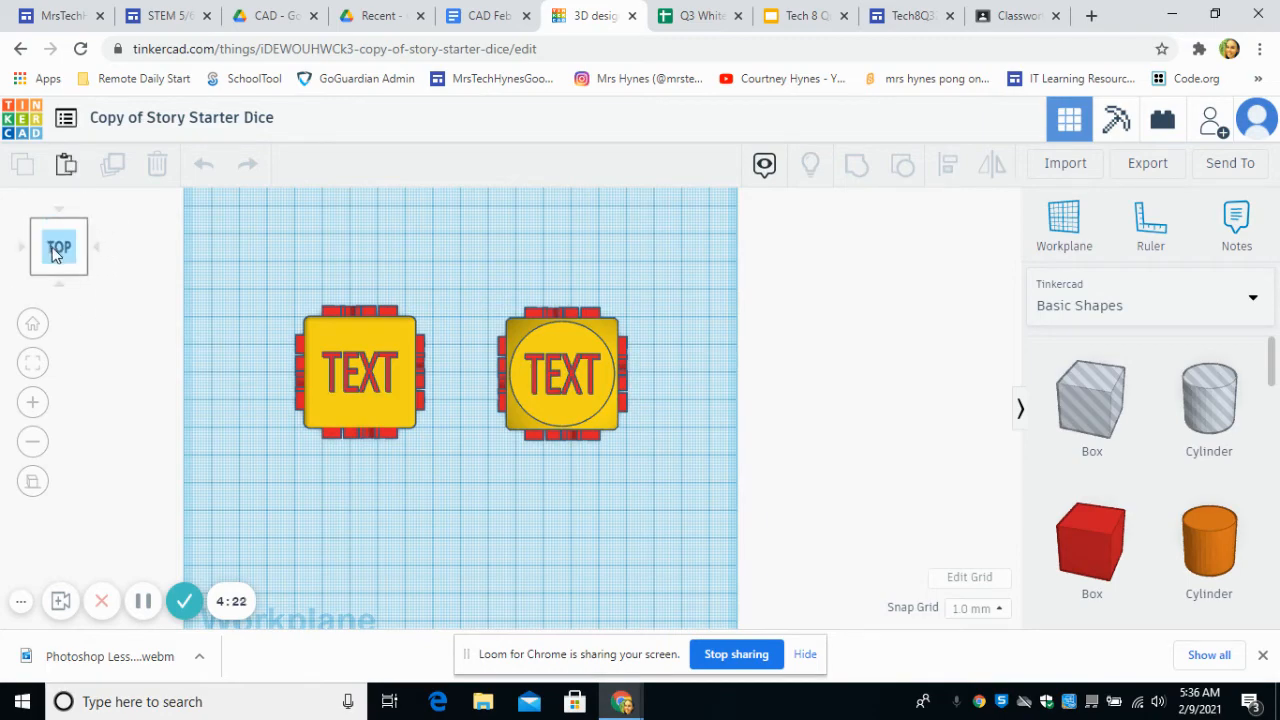
left_click_drag(55, 254, 142, 256)
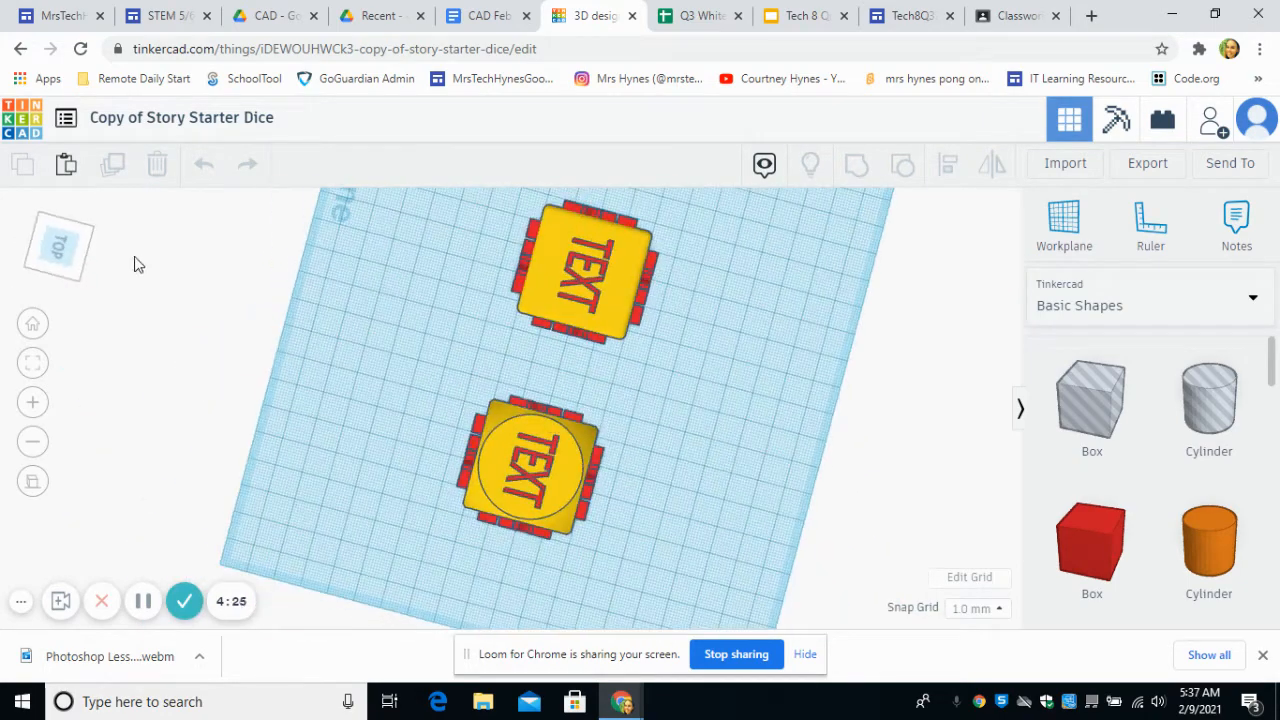
left_click(32, 326)
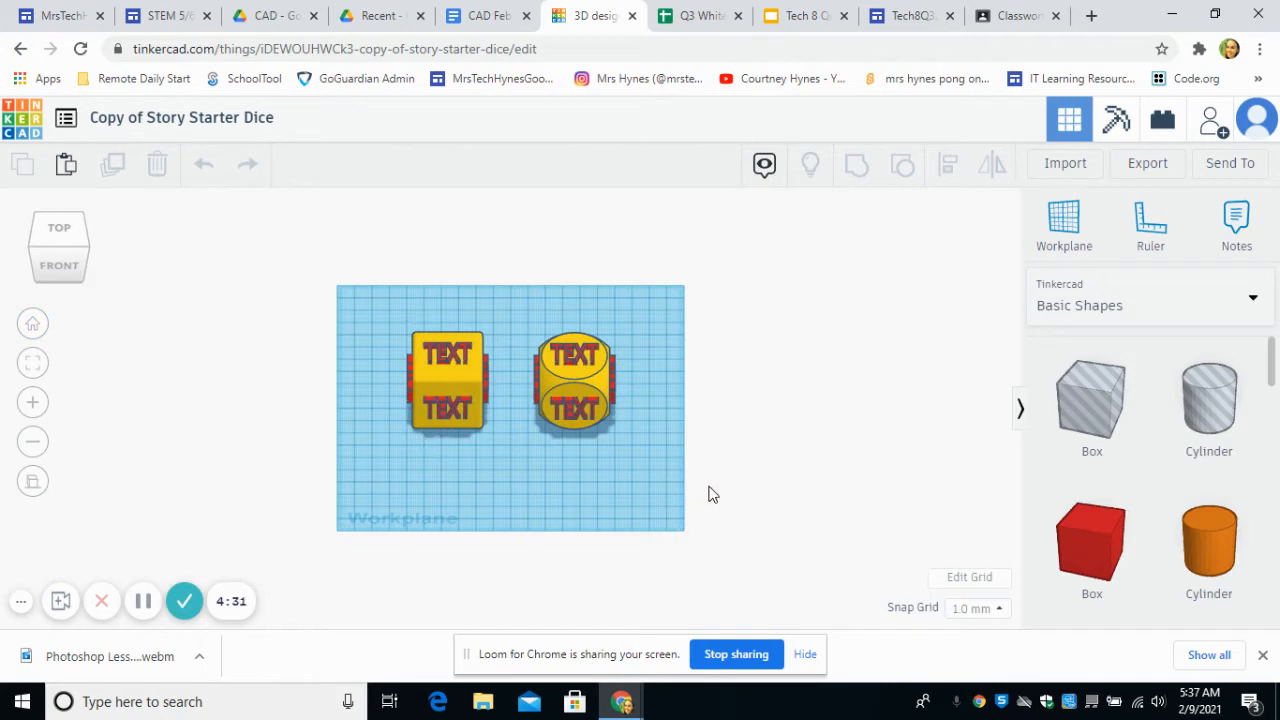
Step: Replace the text on the front face of the cube-shaped die with the teacher's surname
right_click_drag(716, 488, 772, 467)
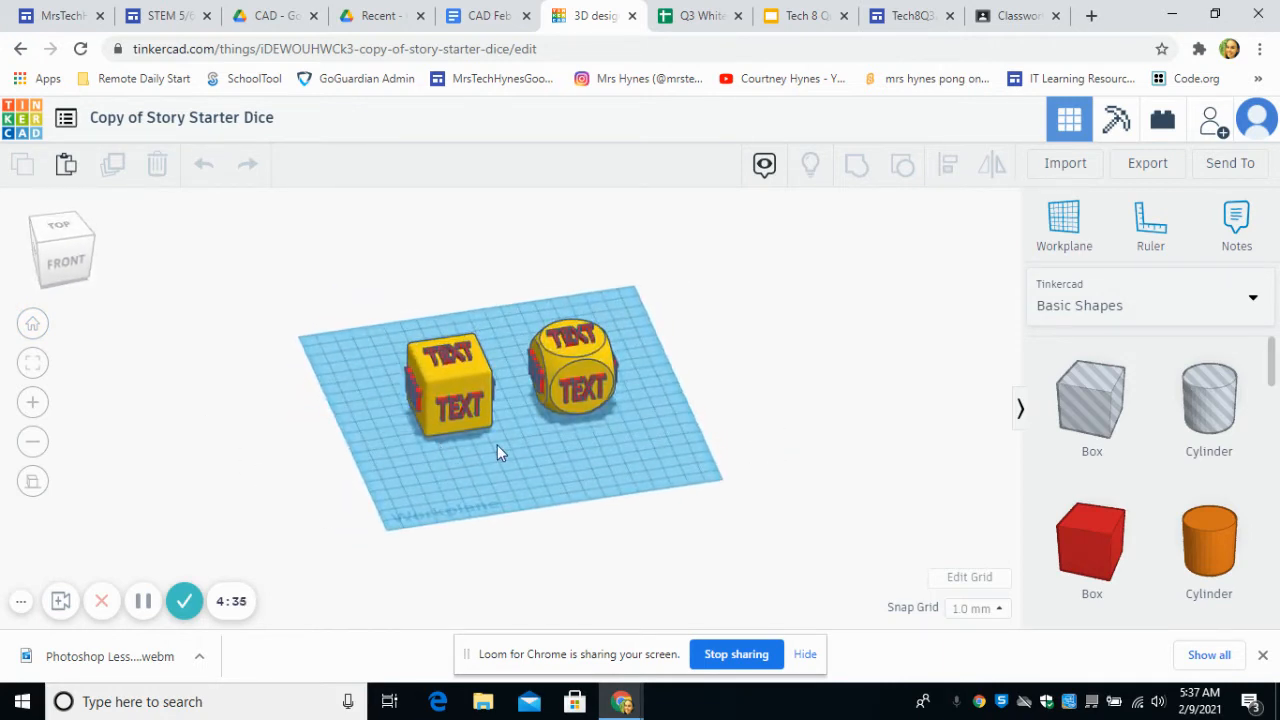
scroll(497, 447, "up", 4)
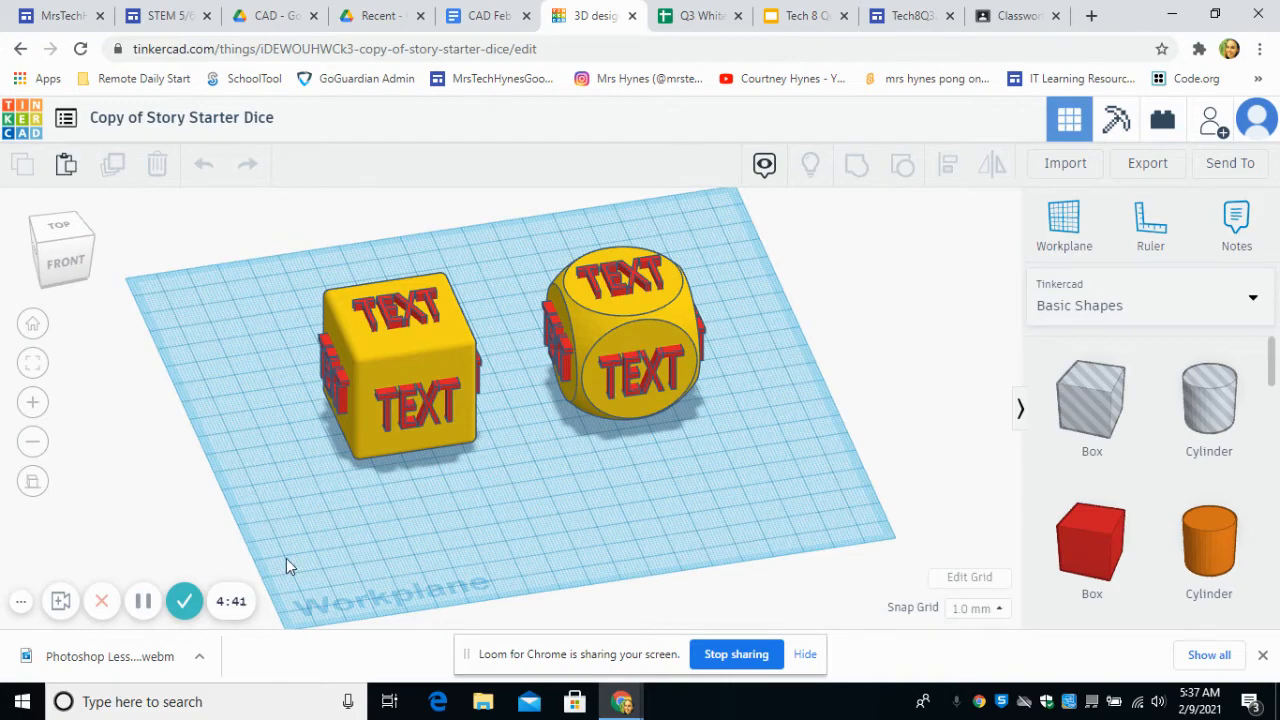
right_click_drag(683, 505, 732, 512)
scroll(414, 406, "up", 5)
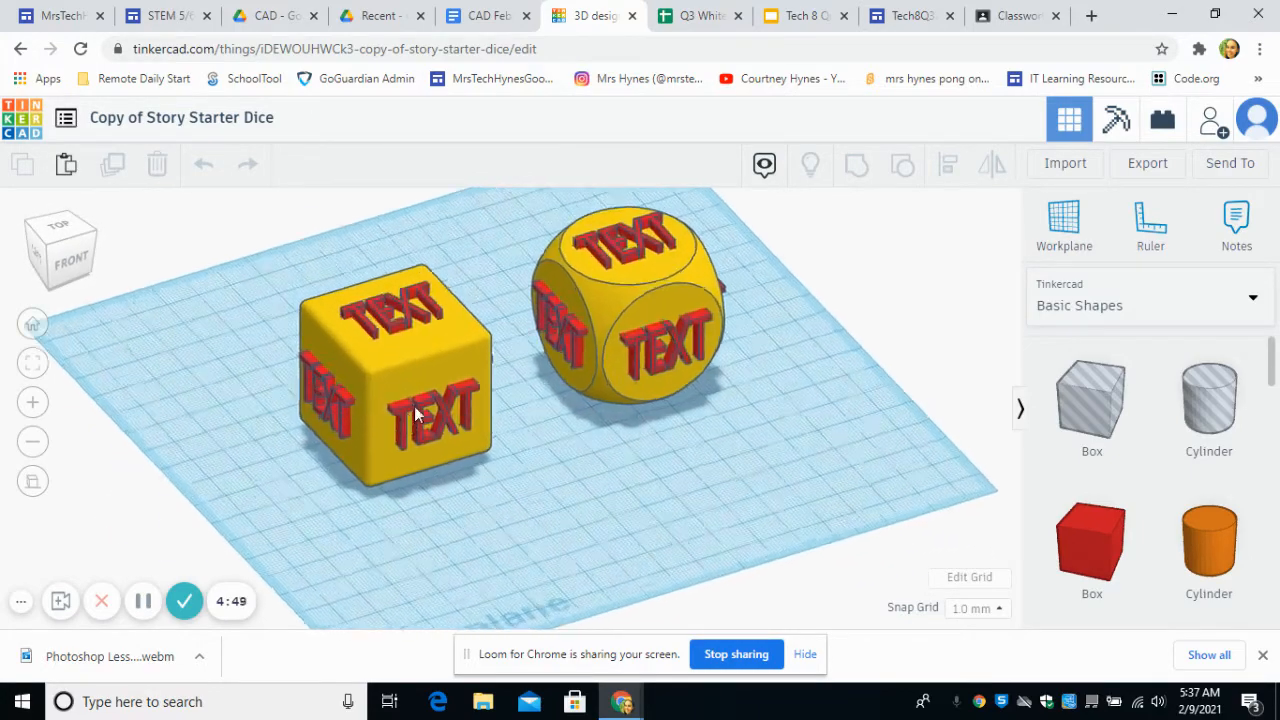
scroll(417, 386, "down", 1)
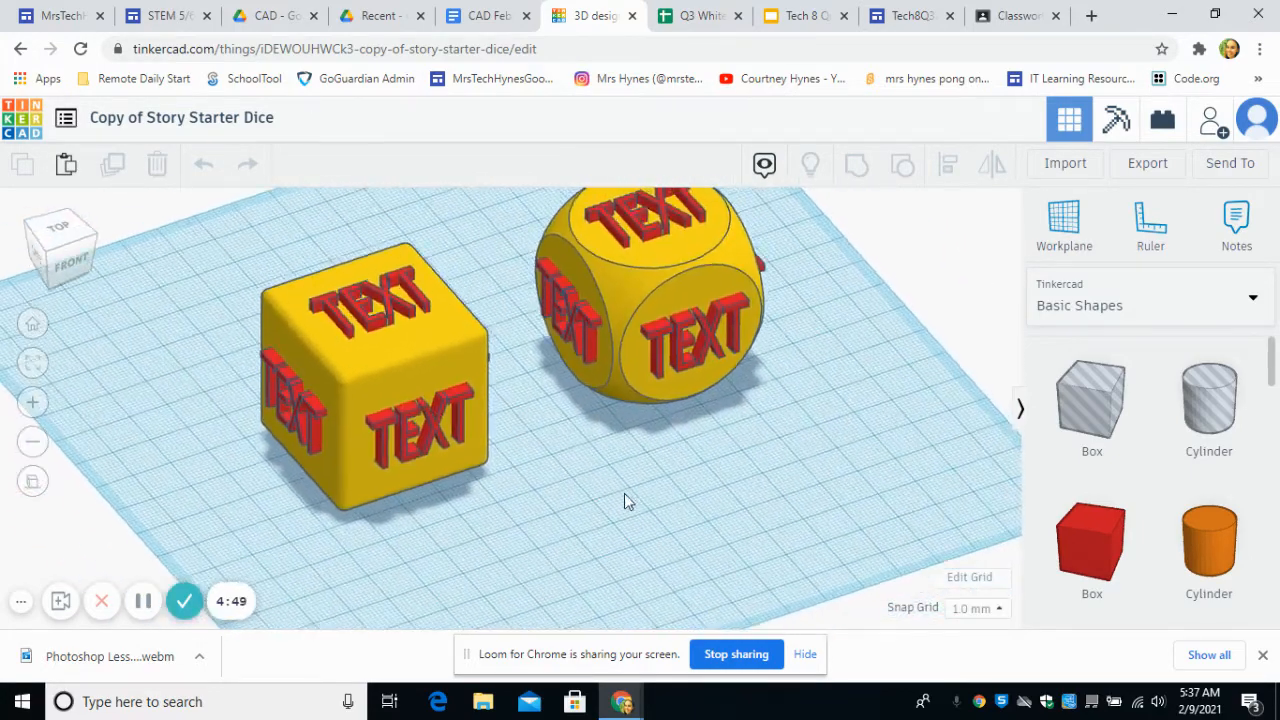
right_click_drag(624, 493, 515, 480)
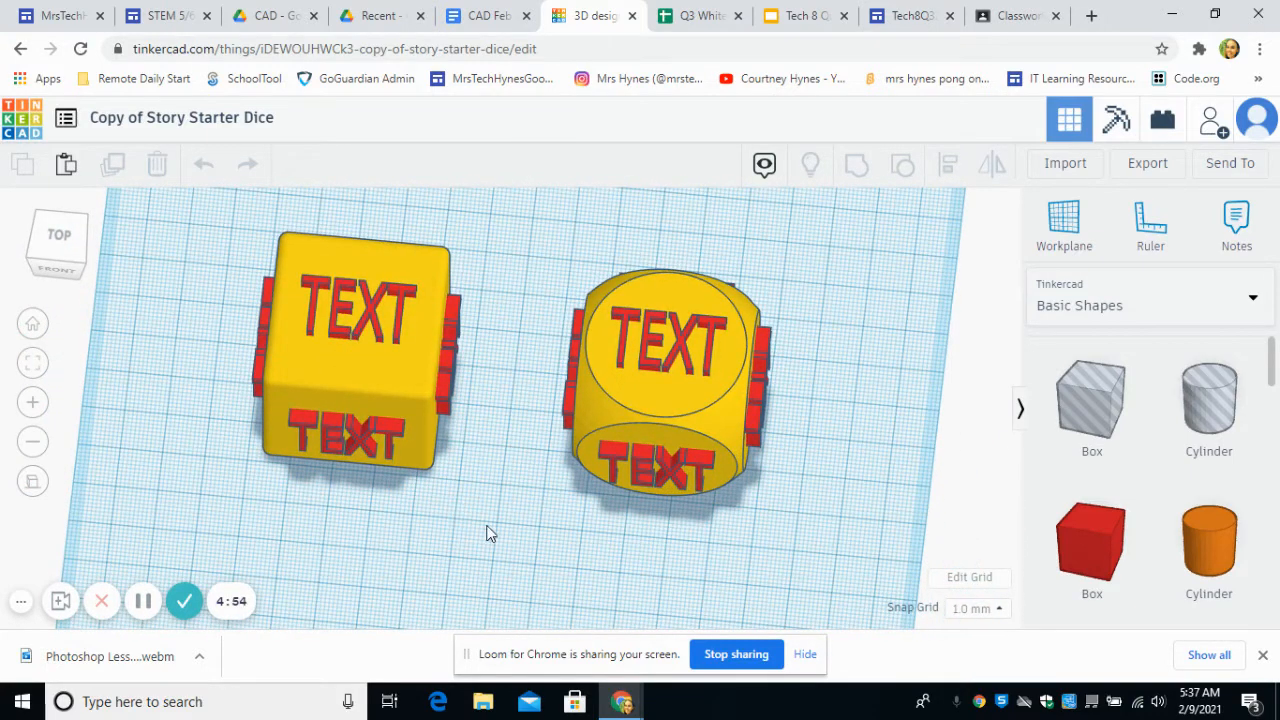
left_click(342, 440)
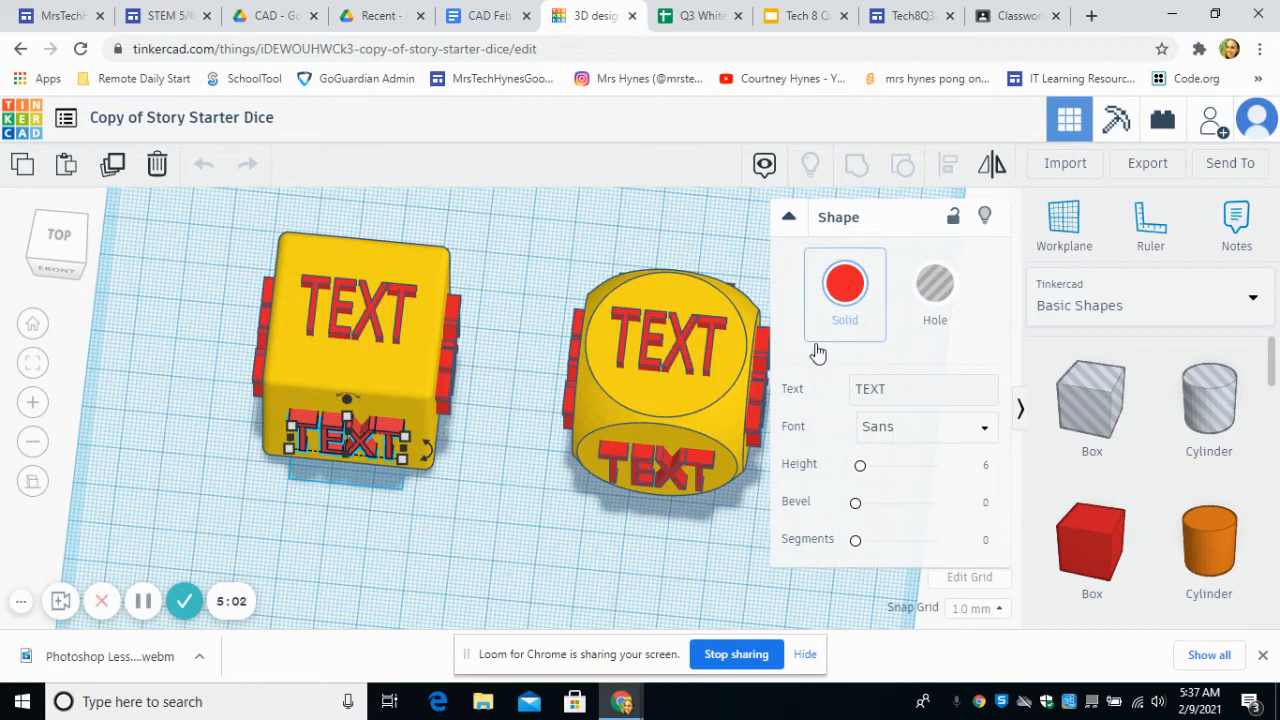
left_click(891, 388)
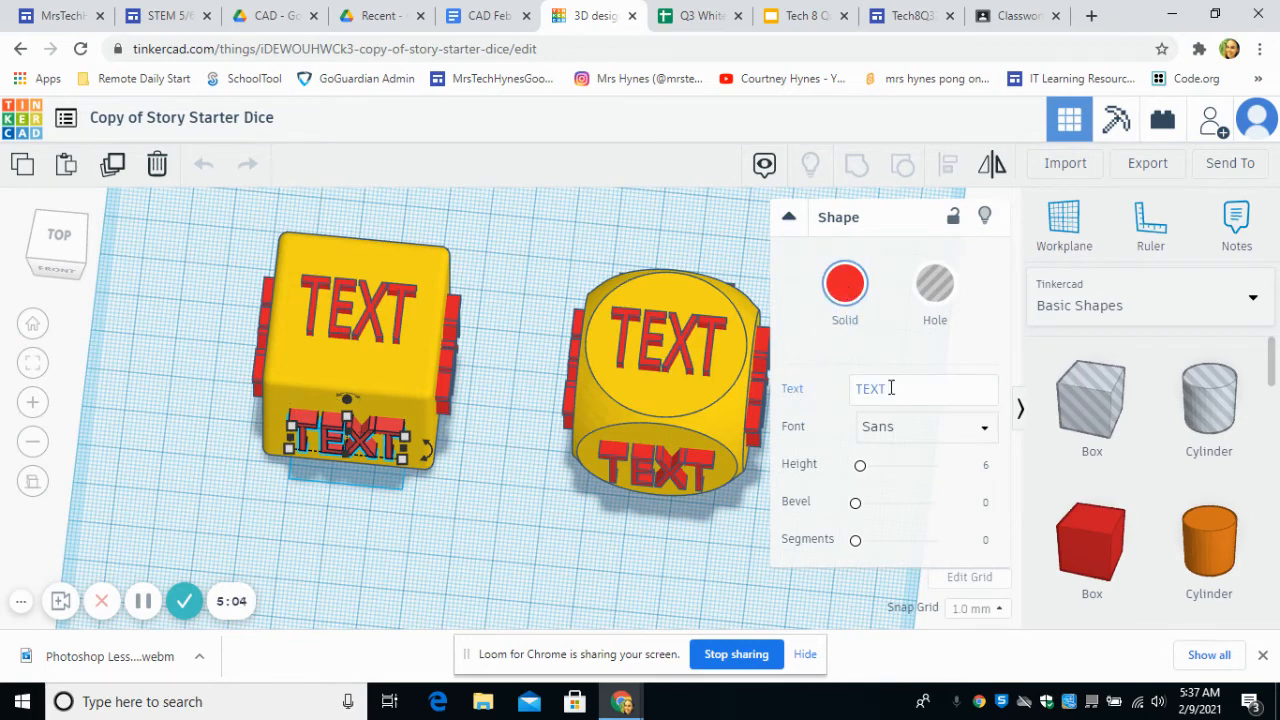
left_click(896, 390)
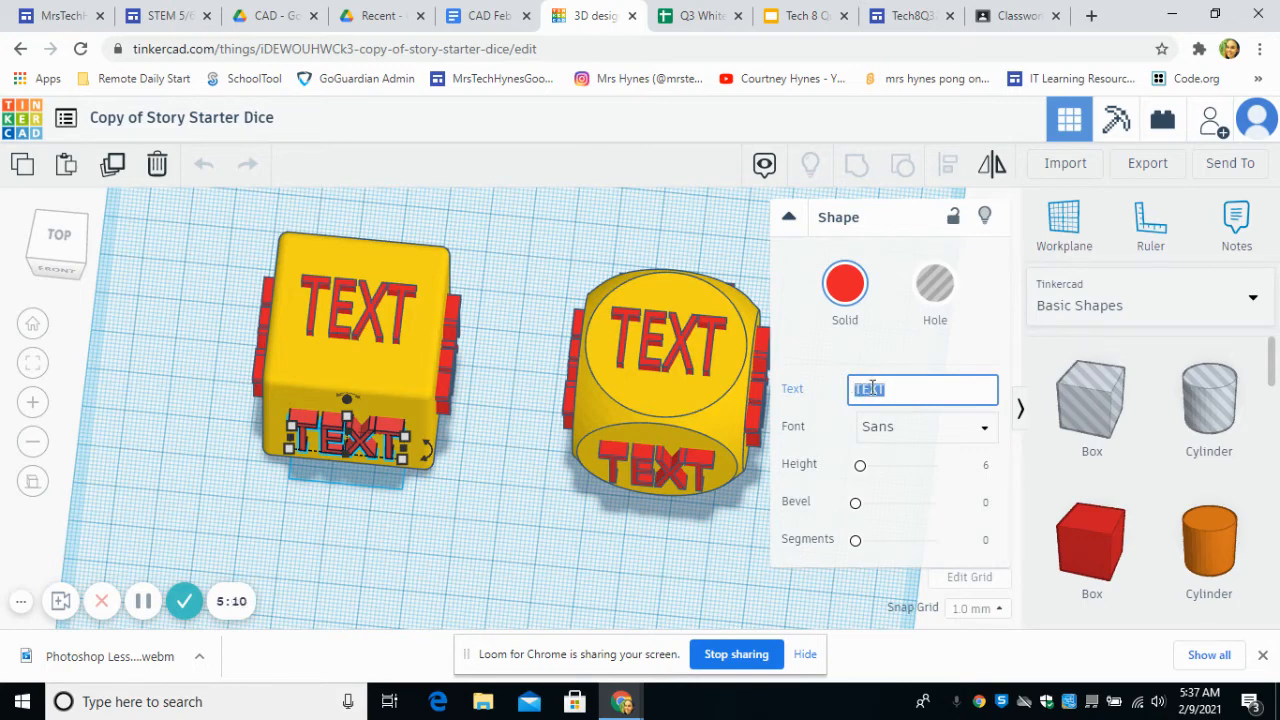
type("Hynes")
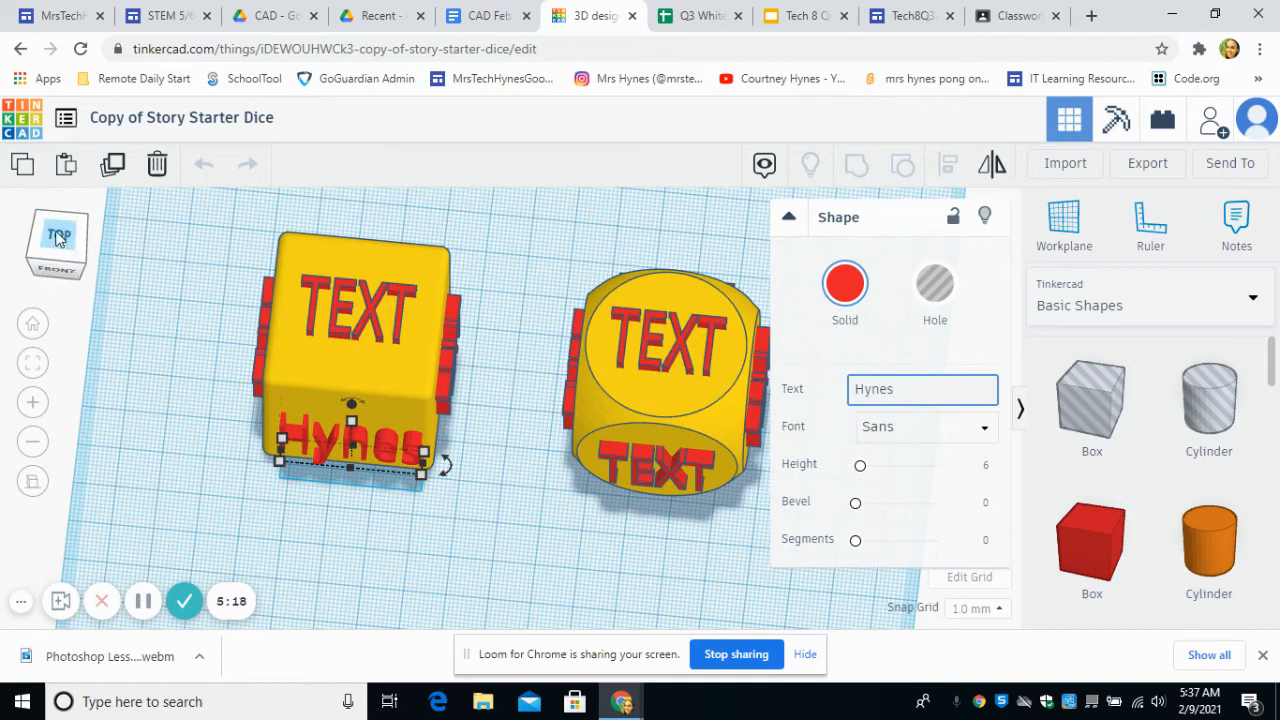
Step: Try to shrink the surname text on the cube die's front face, and undo the accidental shift of the die body
left_click(52, 268)
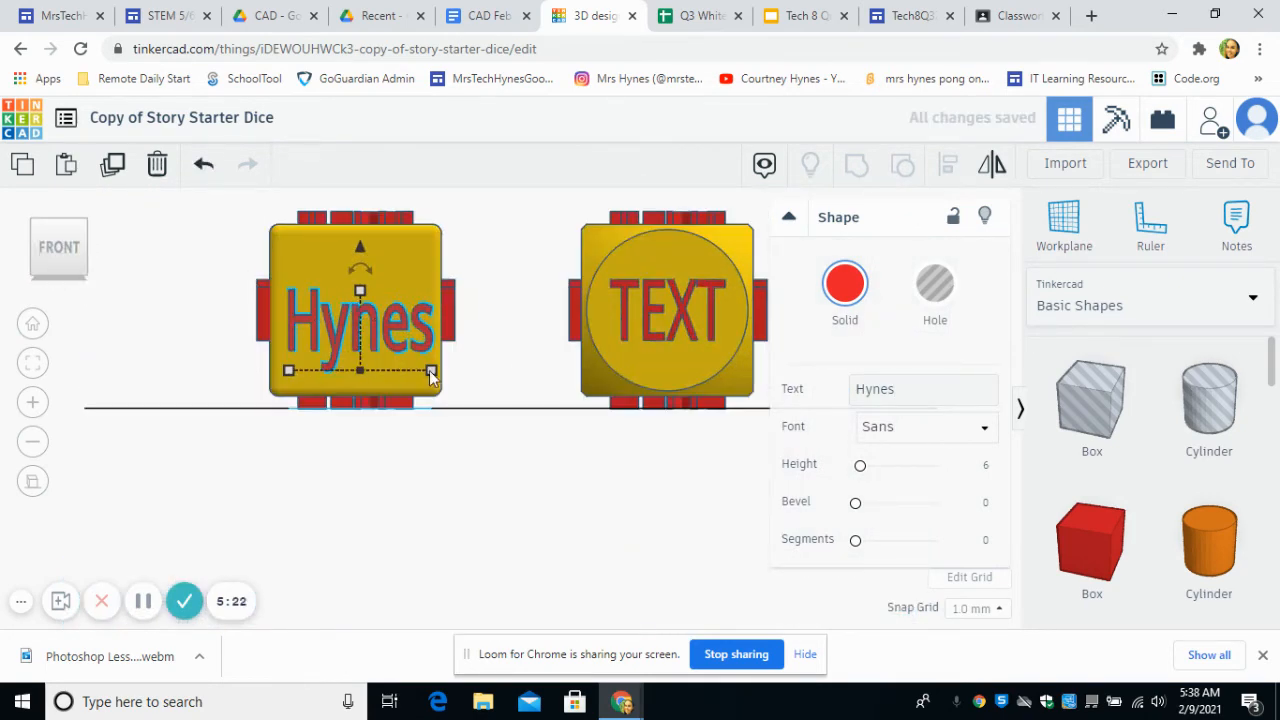
left_click_drag(431, 370, 381, 336)
mouse_move(342, 291)
left_mouse_down()
mouse_move(342, 324)
mouse_move(328, 282)
mouse_move(356, 292)
mouse_move(341, 298)
left_mouse_up()
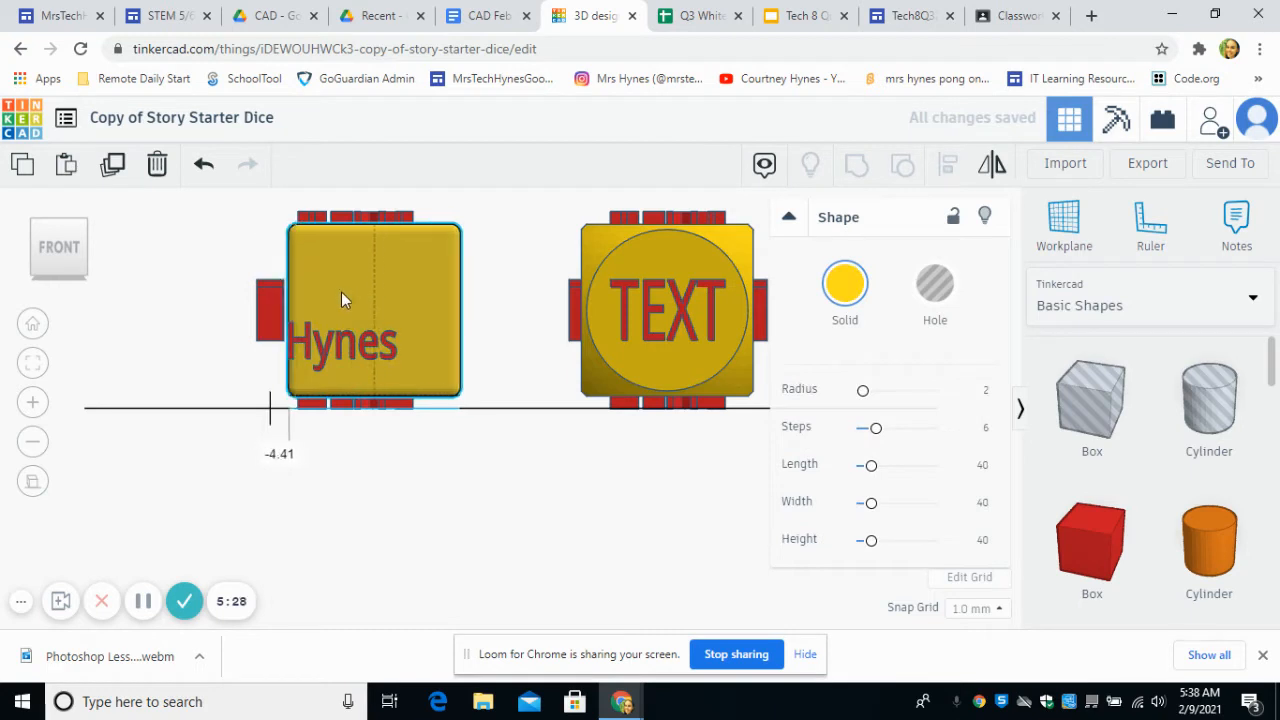
left_click(204, 166)
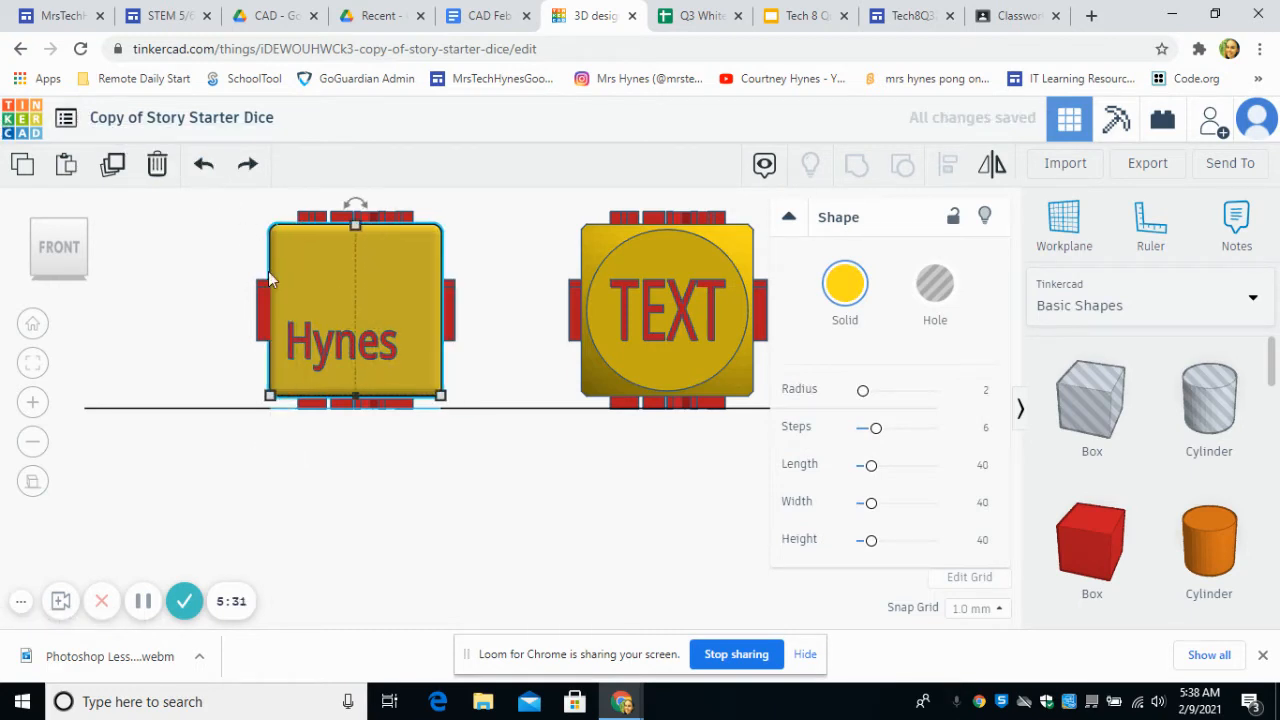
Step: Try to move the shrunken surname text to the middle of the cube die's front face, checking its placement from other angles
left_click(325, 349)
left_click(66, 245)
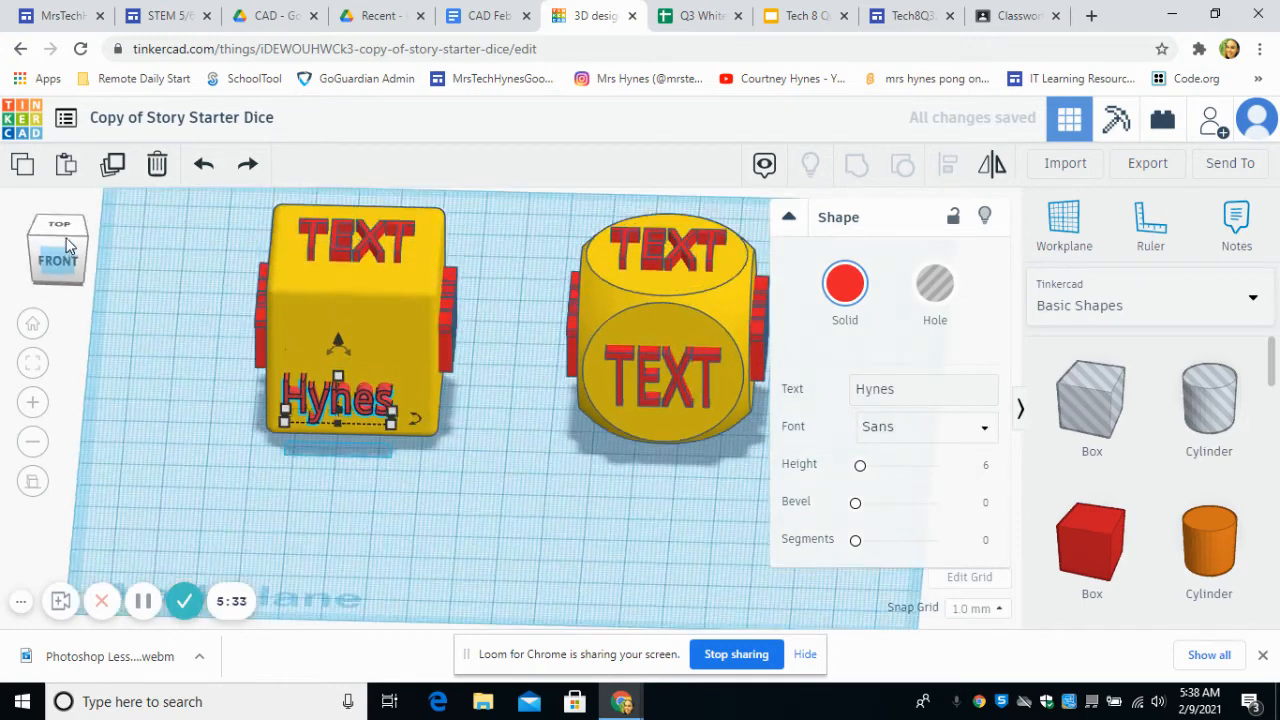
left_click_drag(326, 412, 350, 318)
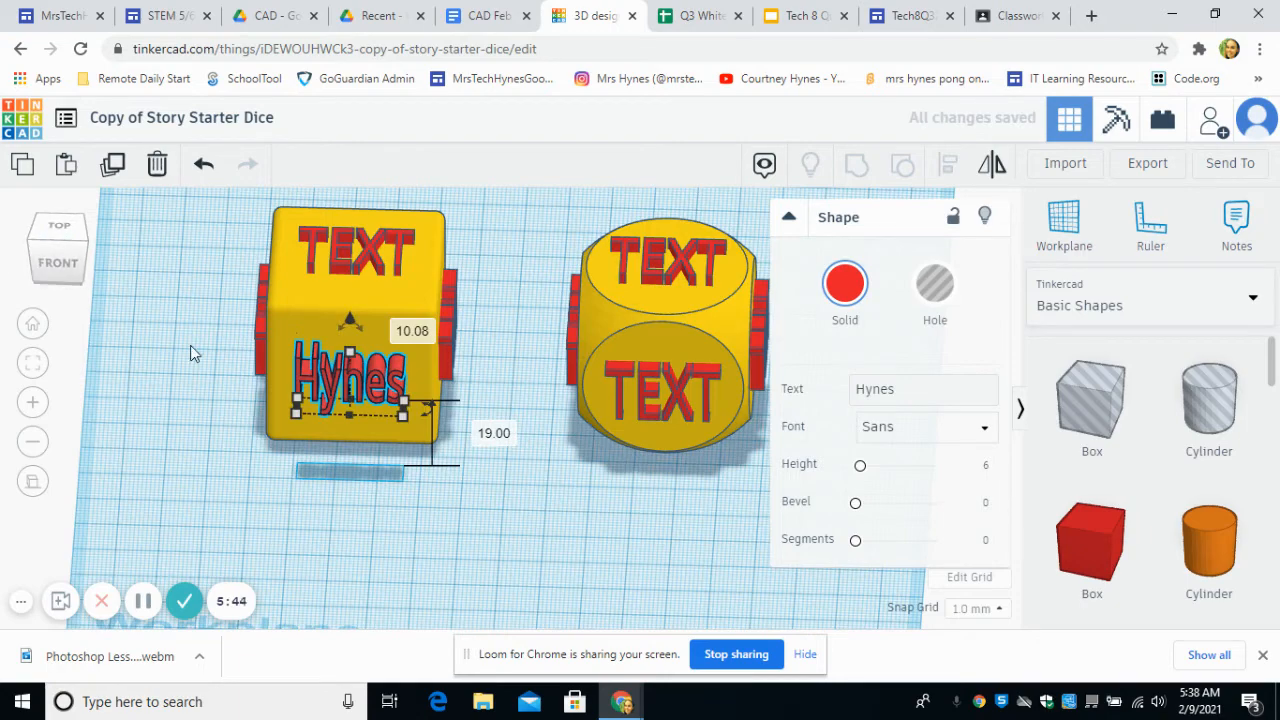
mouse_move(191, 351)
right_mouse_down()
mouse_move(181, 381)
mouse_move(324, 295)
mouse_move(346, 311)
mouse_move(217, 343)
mouse_move(148, 338)
mouse_move(197, 349)
right_mouse_up()
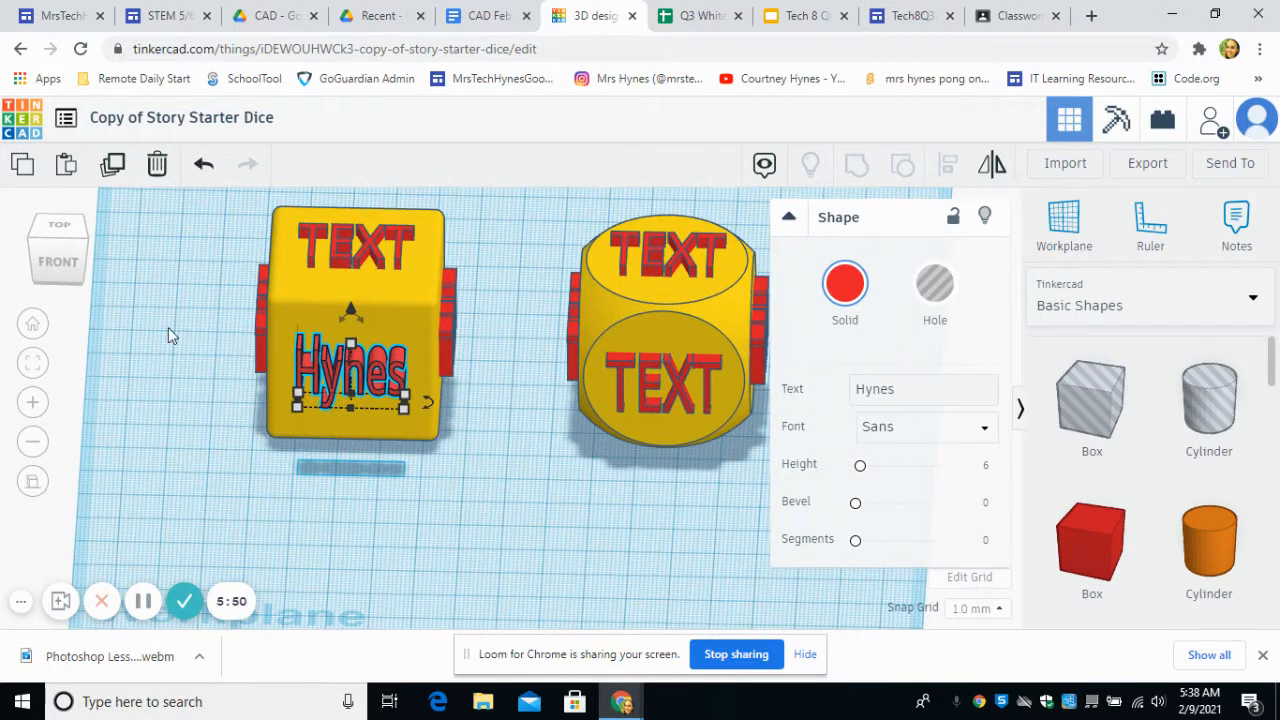
left_click(58, 224)
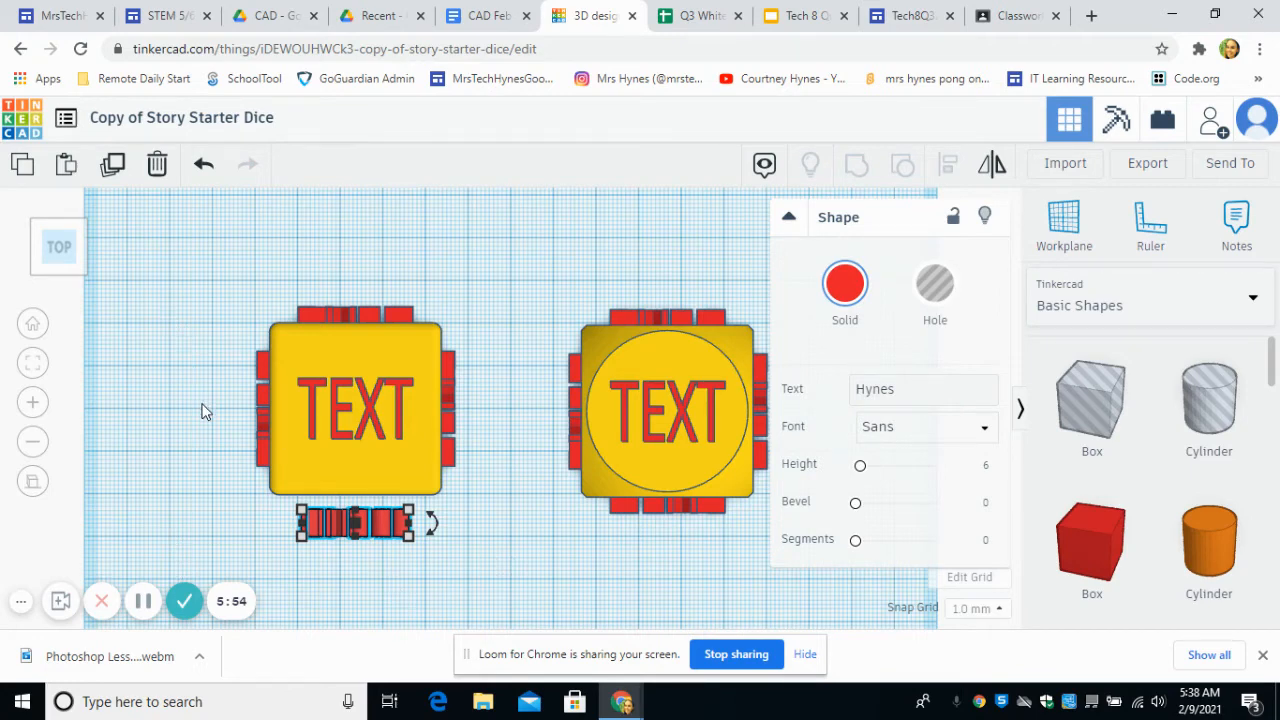
left_click(70, 230)
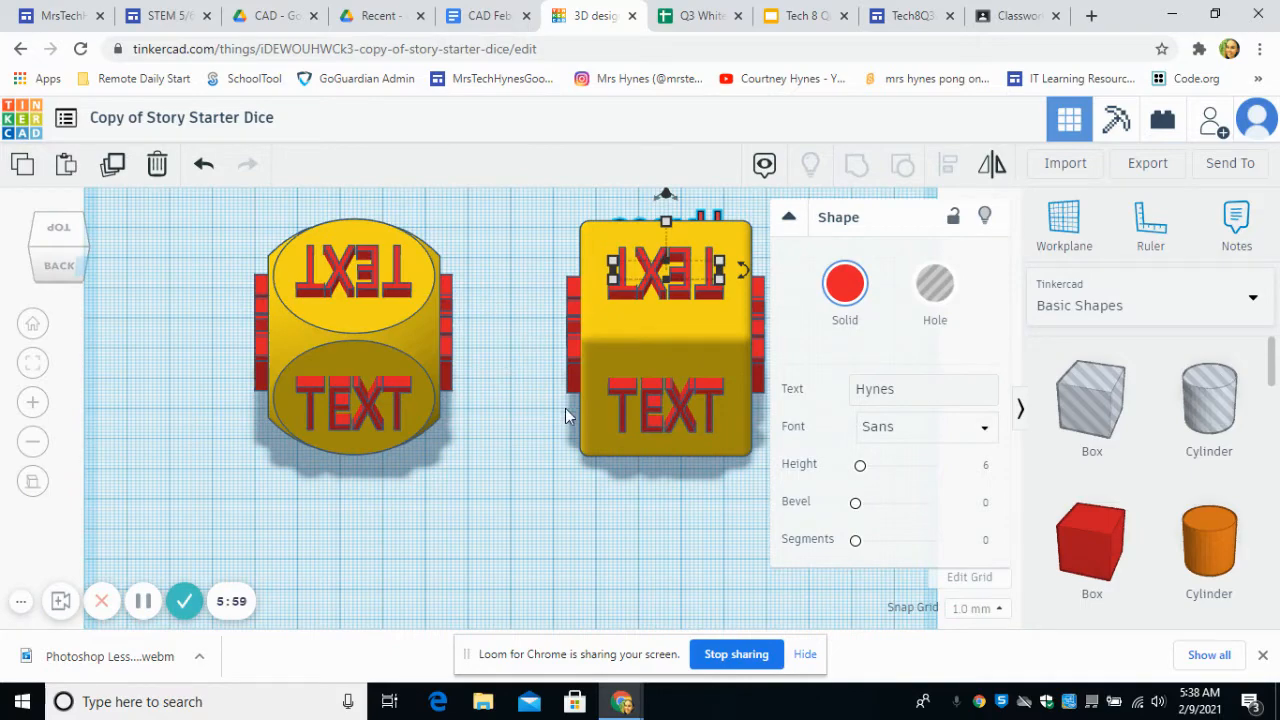
left_click(461, 428)
right_click_drag(508, 429, 752, 388)
right_click_drag(669, 440, 477, 305)
left_click(477, 305)
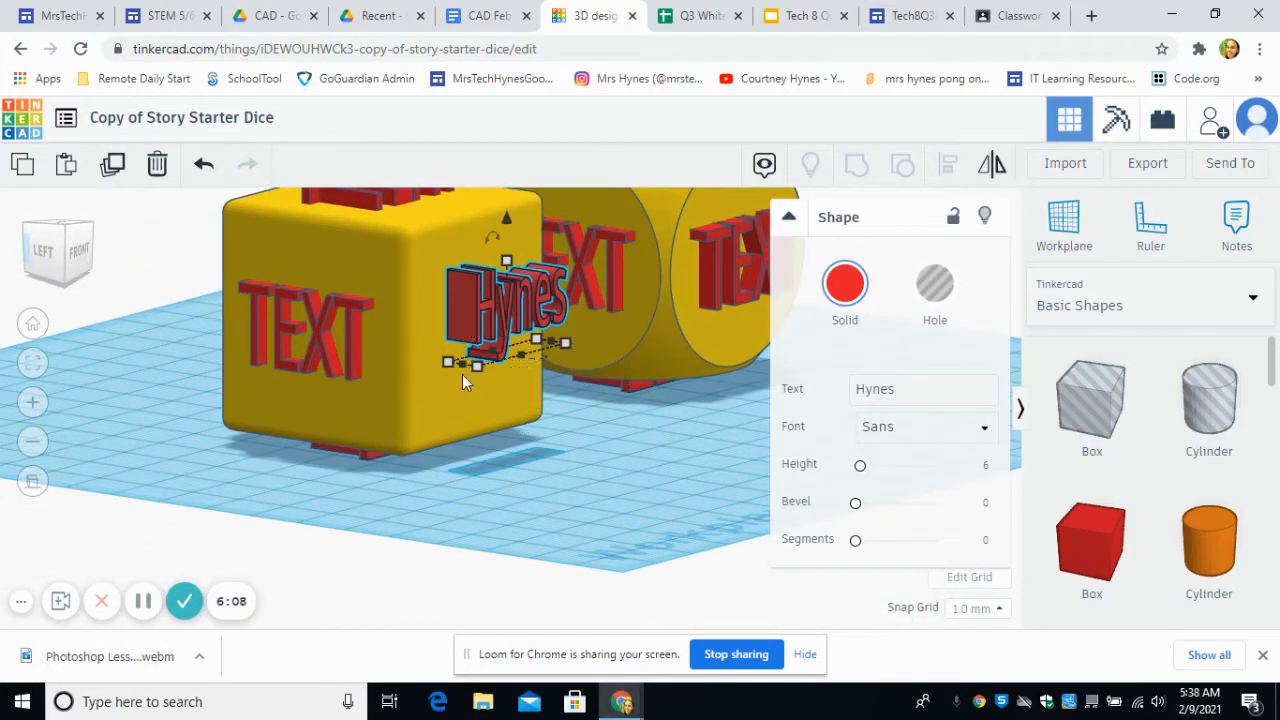
Step: Undo the moves and the resizing of the surname text on the cube die
left_click(201, 168)
left_click(201, 168)
left_click(201, 168)
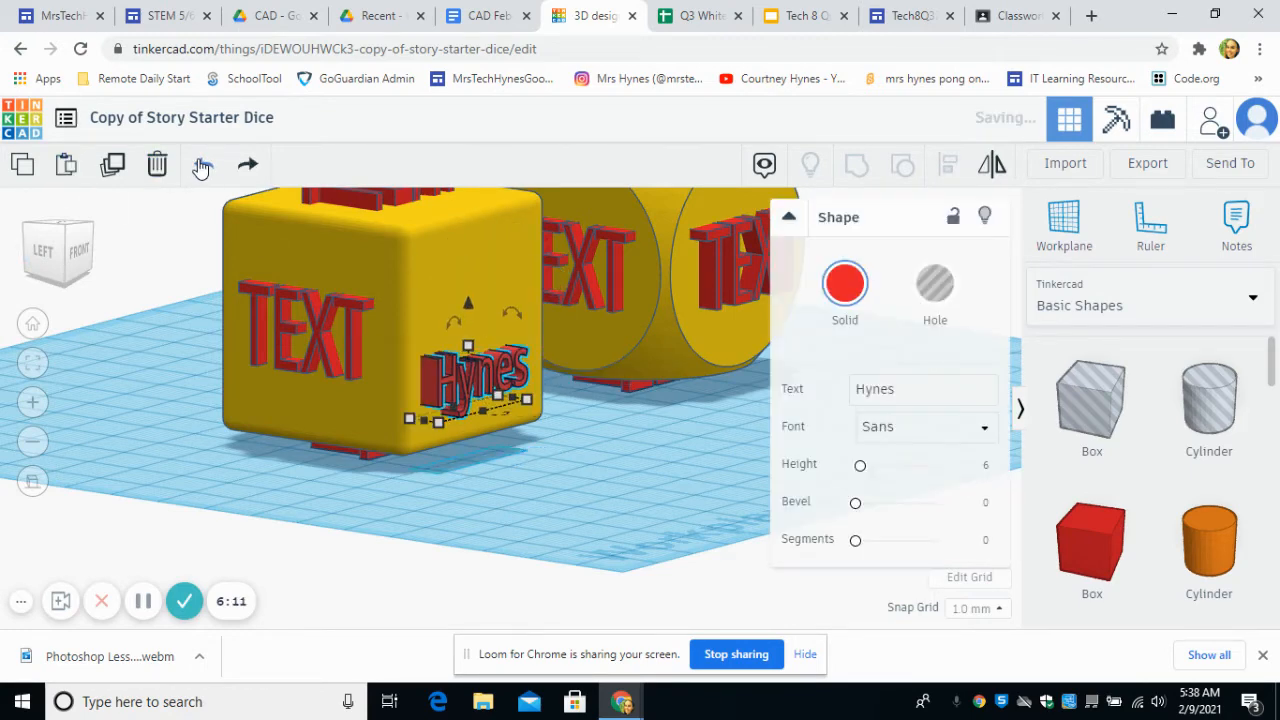
left_click(201, 168)
left_click(201, 168)
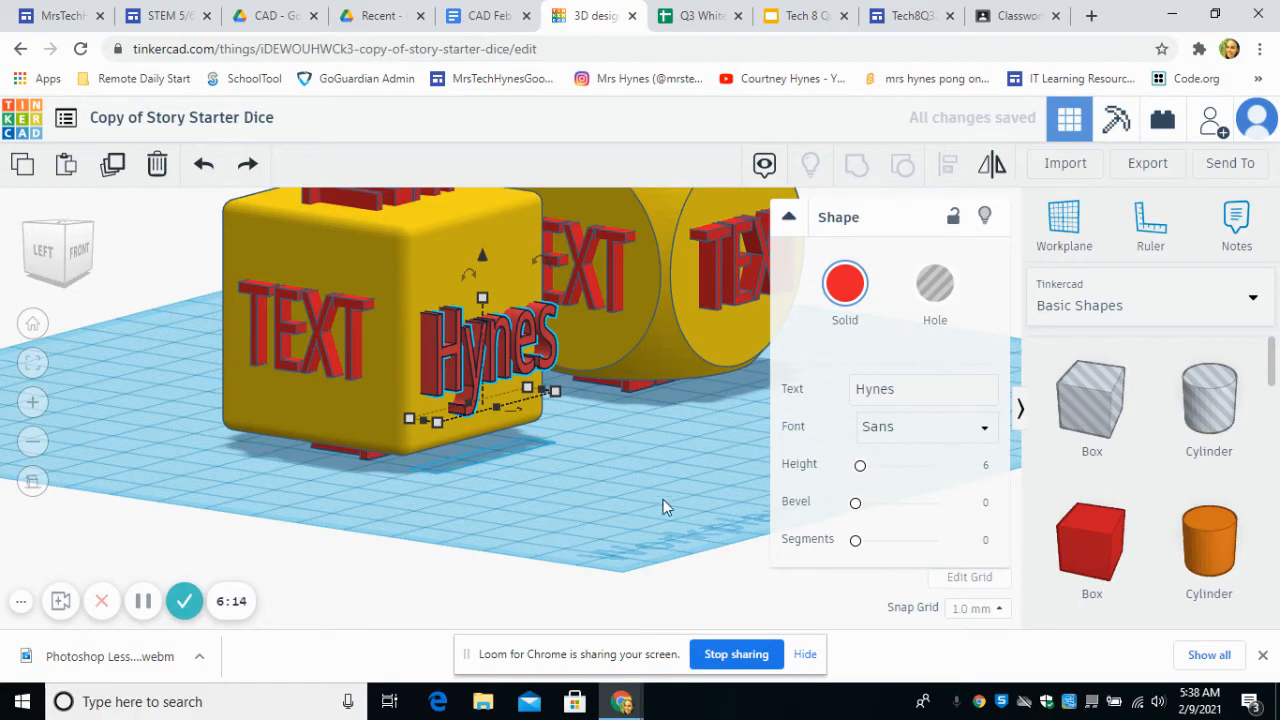
Step: Replace the text on the top face of the cube-shaped die with 1
right_click_drag(663, 505, 390, 557)
scroll(388, 480, "down", 5)
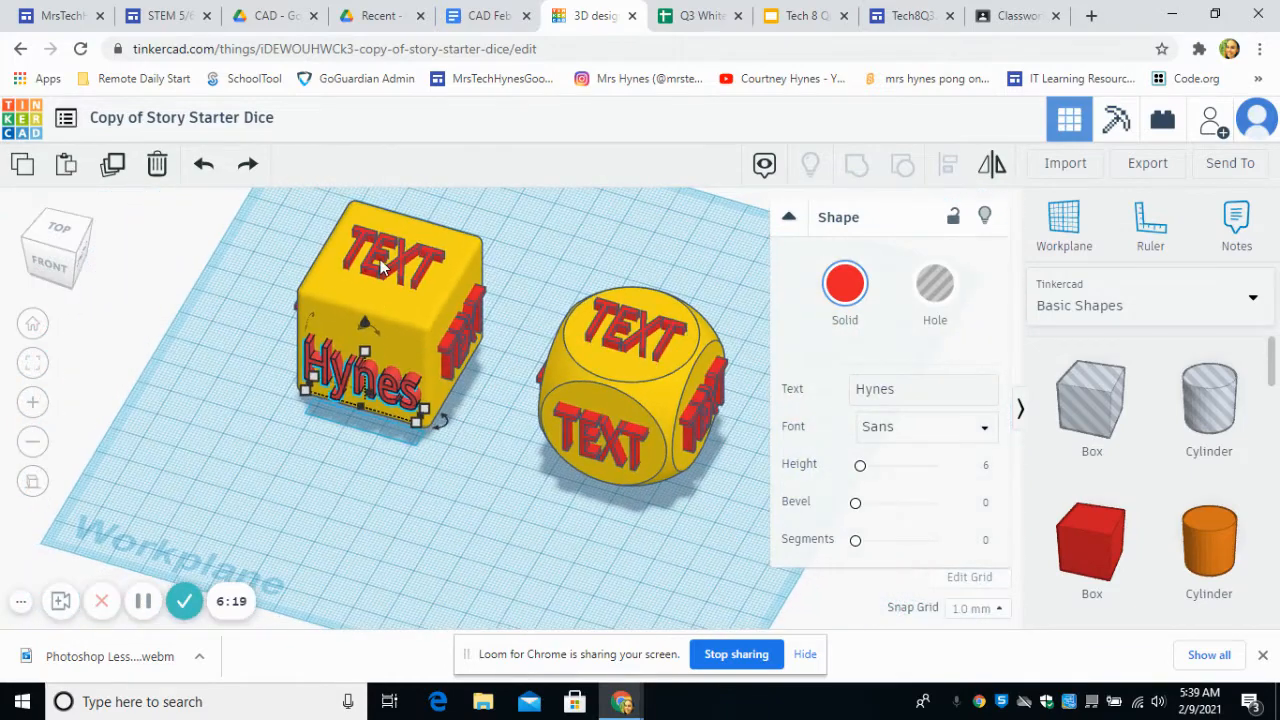
left_click(381, 266)
left_click(903, 388)
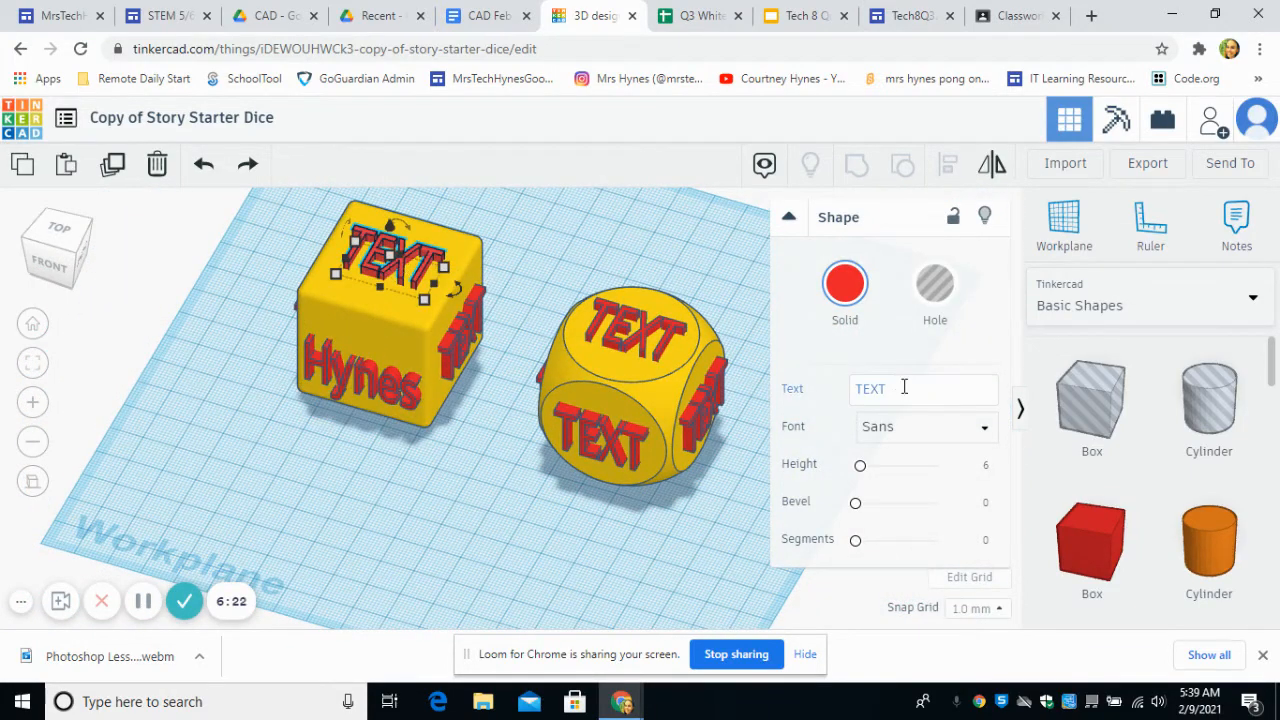
left_click_drag(905, 391, 825, 382)
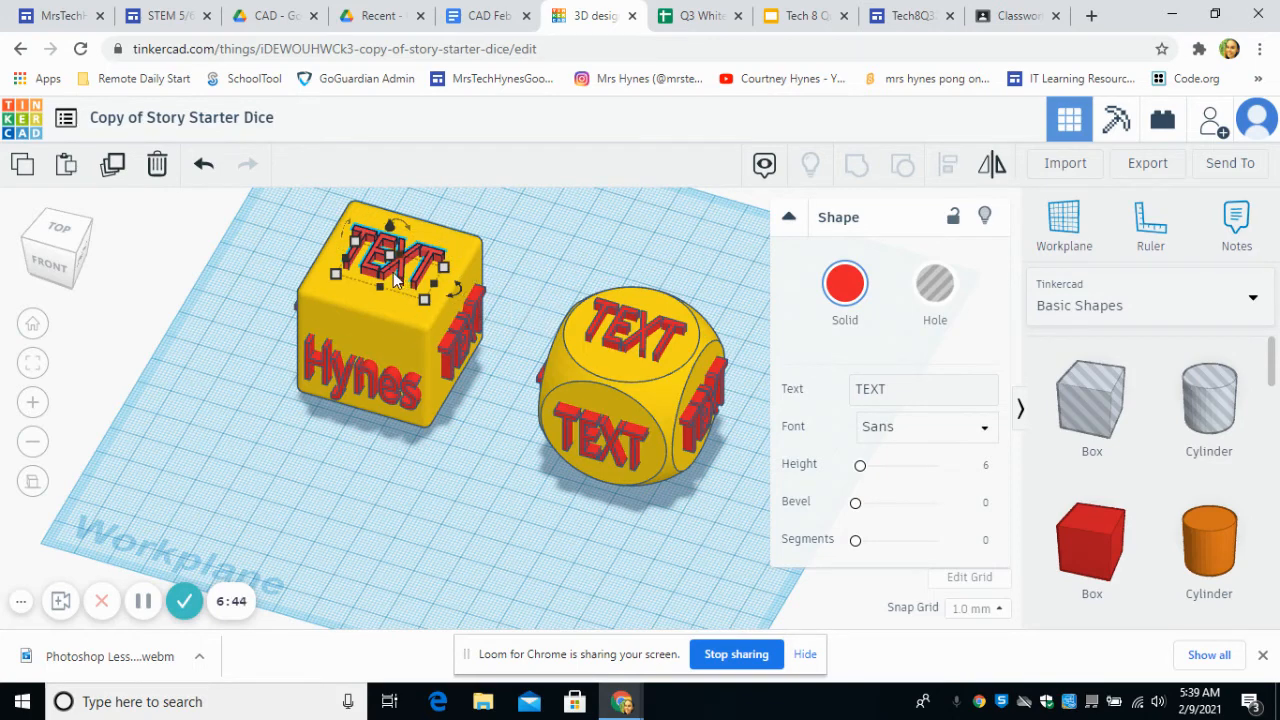
left_click(903, 392)
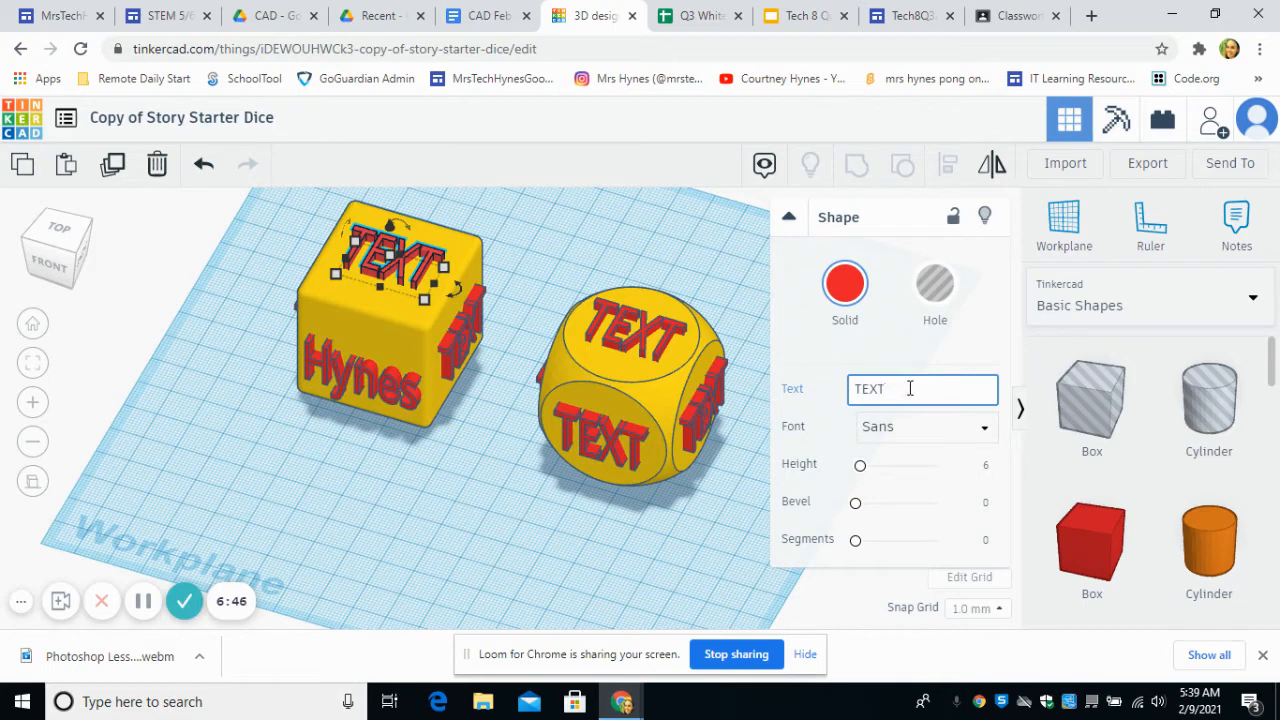
left_click_drag(910, 388, 841, 383)
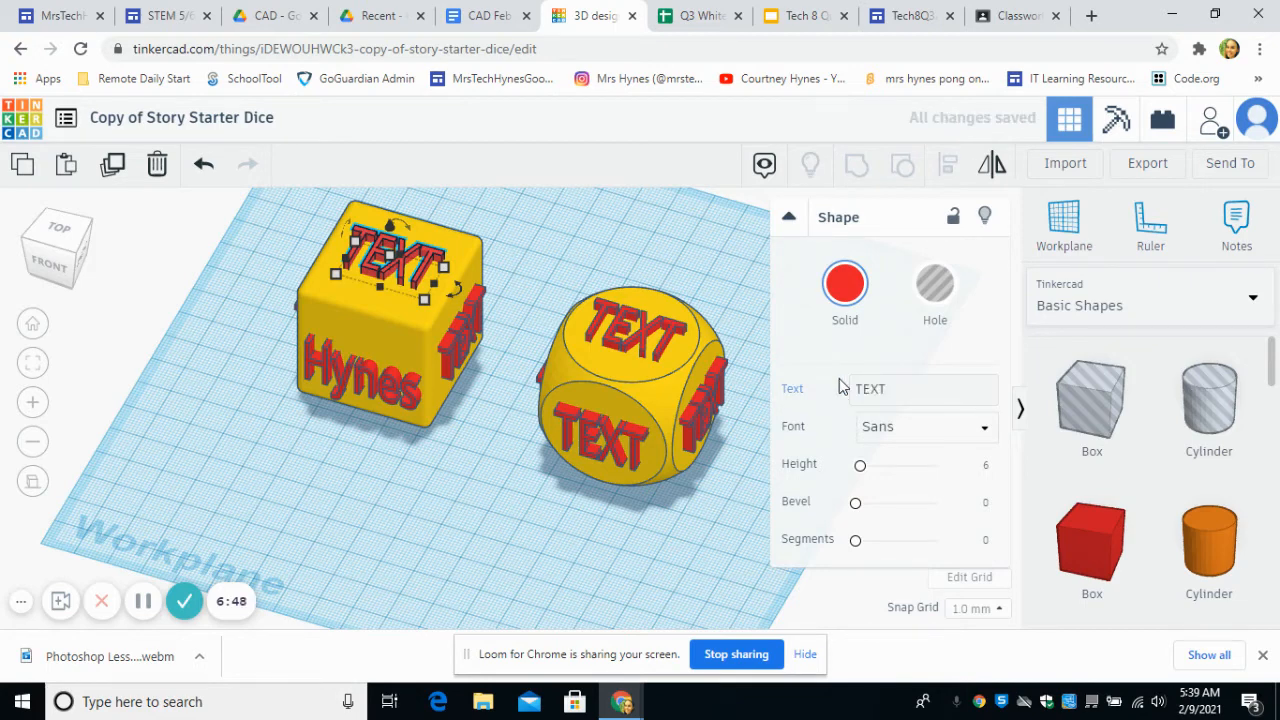
left_click(894, 383)
double_click(869, 393)
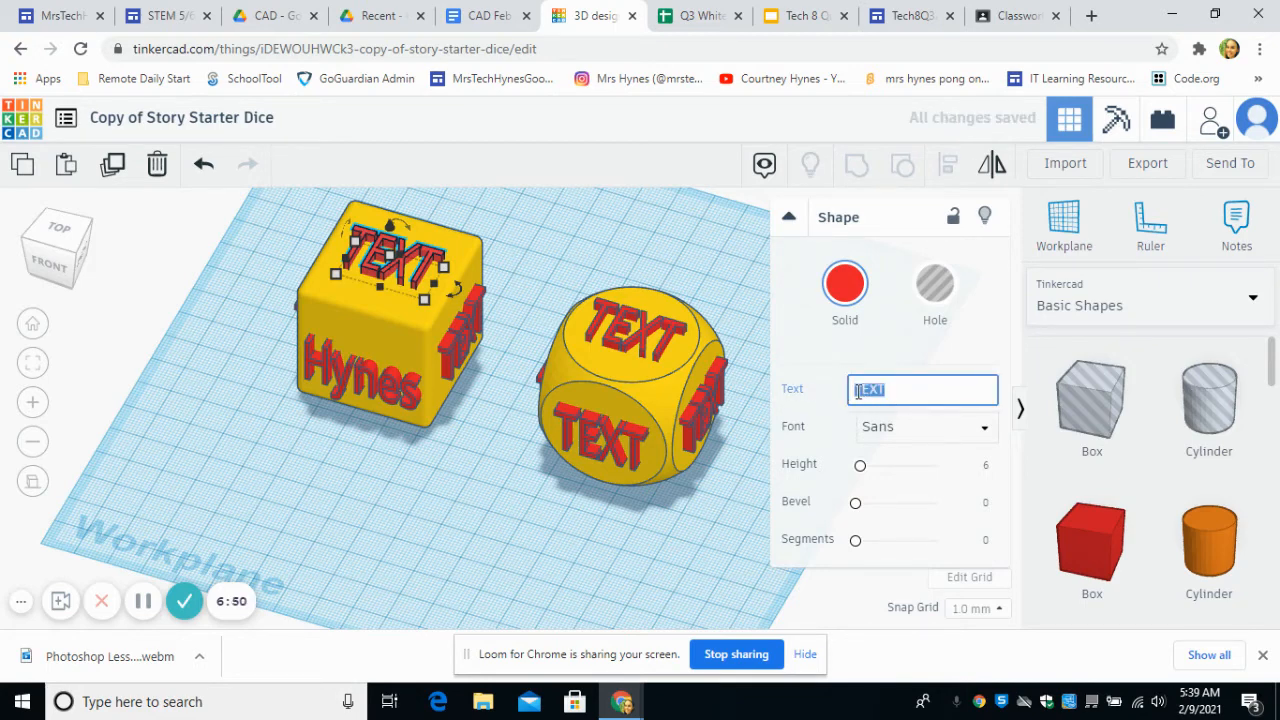
type("1")
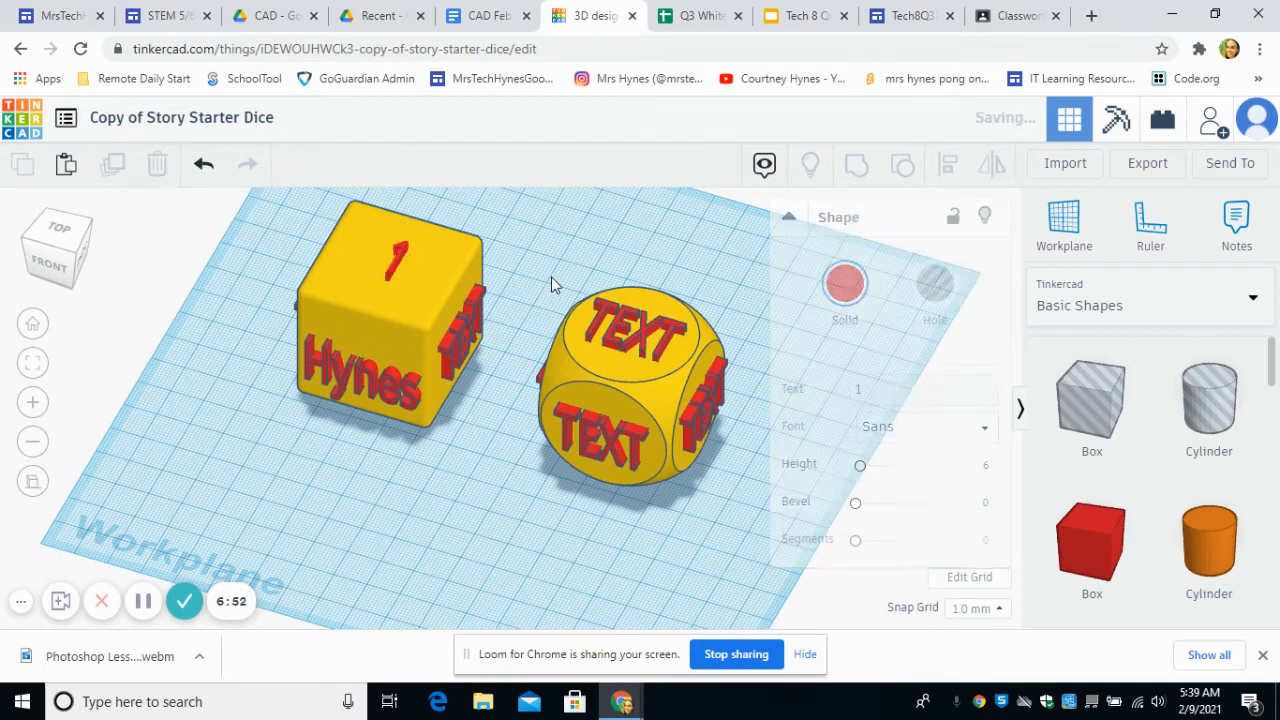
left_click(553, 283)
Step: Enlarge the number 1 on the cube die's top face and change its solid color to blue
left_click(393, 263)
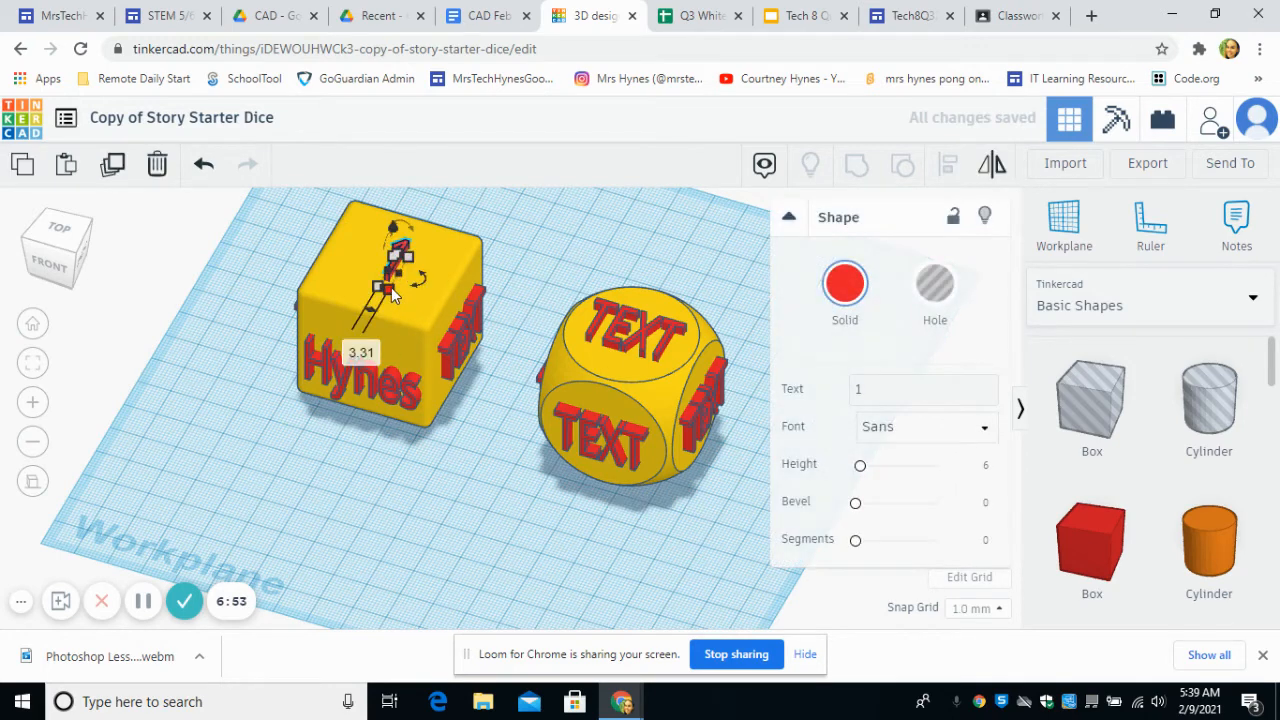
left_click_drag(393, 293, 387, 267)
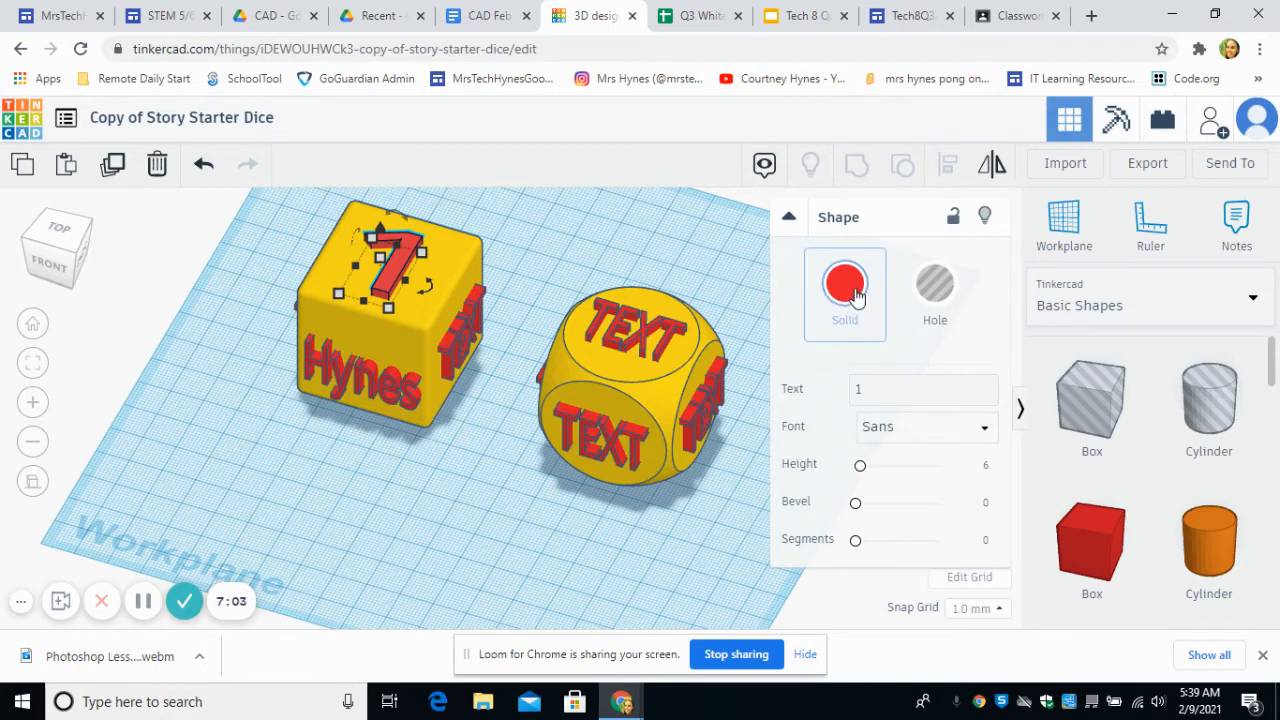
left_click(852, 302)
left_click(993, 455)
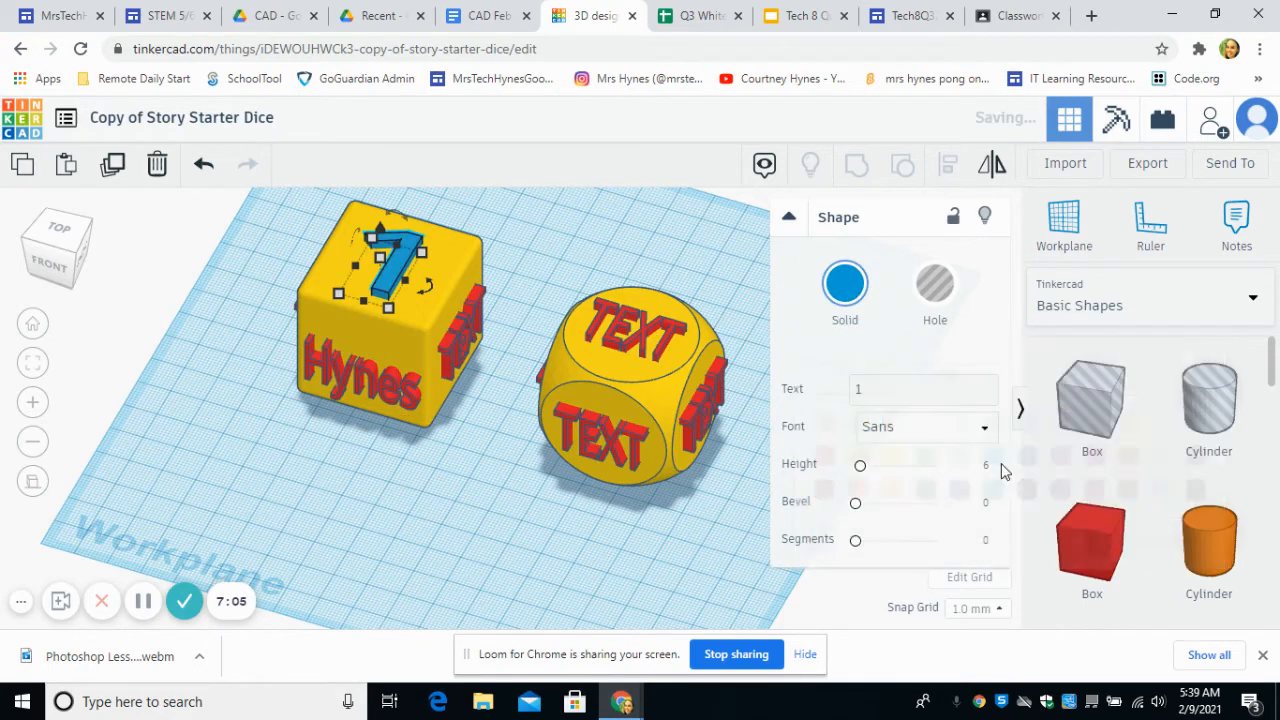
left_click(554, 527)
Step: Examine the shape settings of the blue number 1, the yellow die body and the surname text, including their solid and hole options
right_click_drag(518, 536, 394, 320)
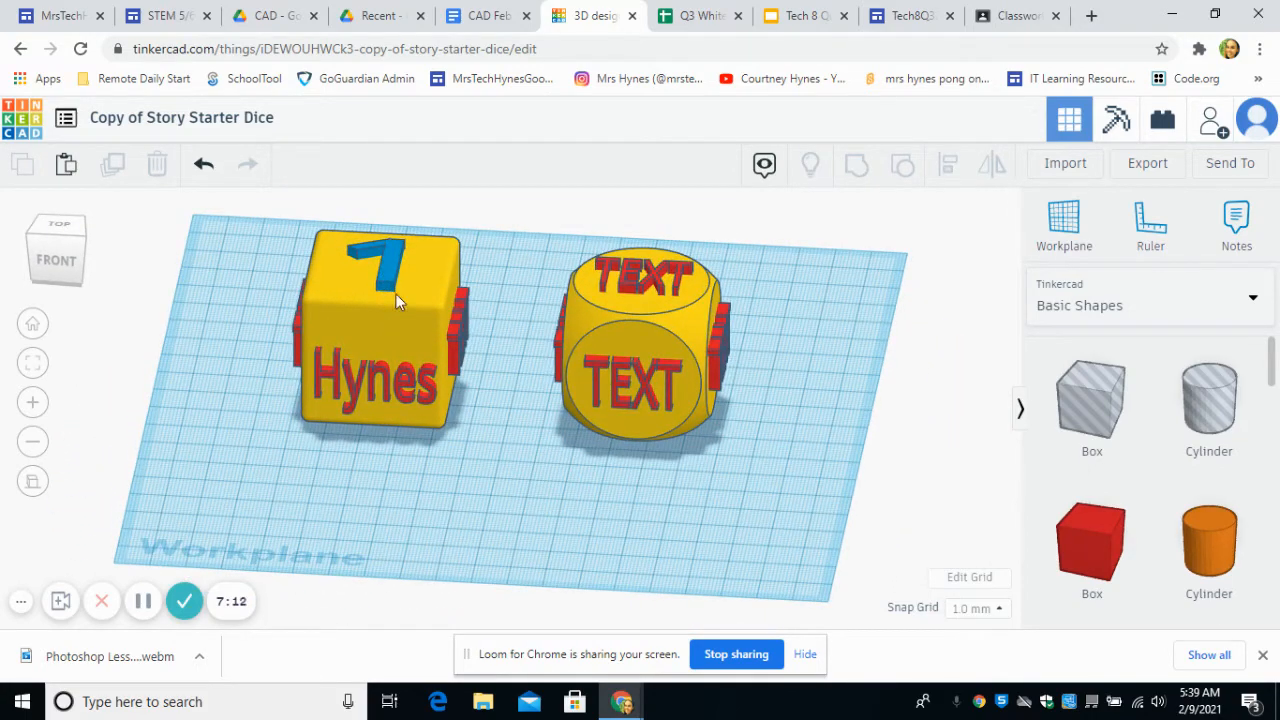
right_click_drag(517, 425, 427, 347)
left_click(386, 298)
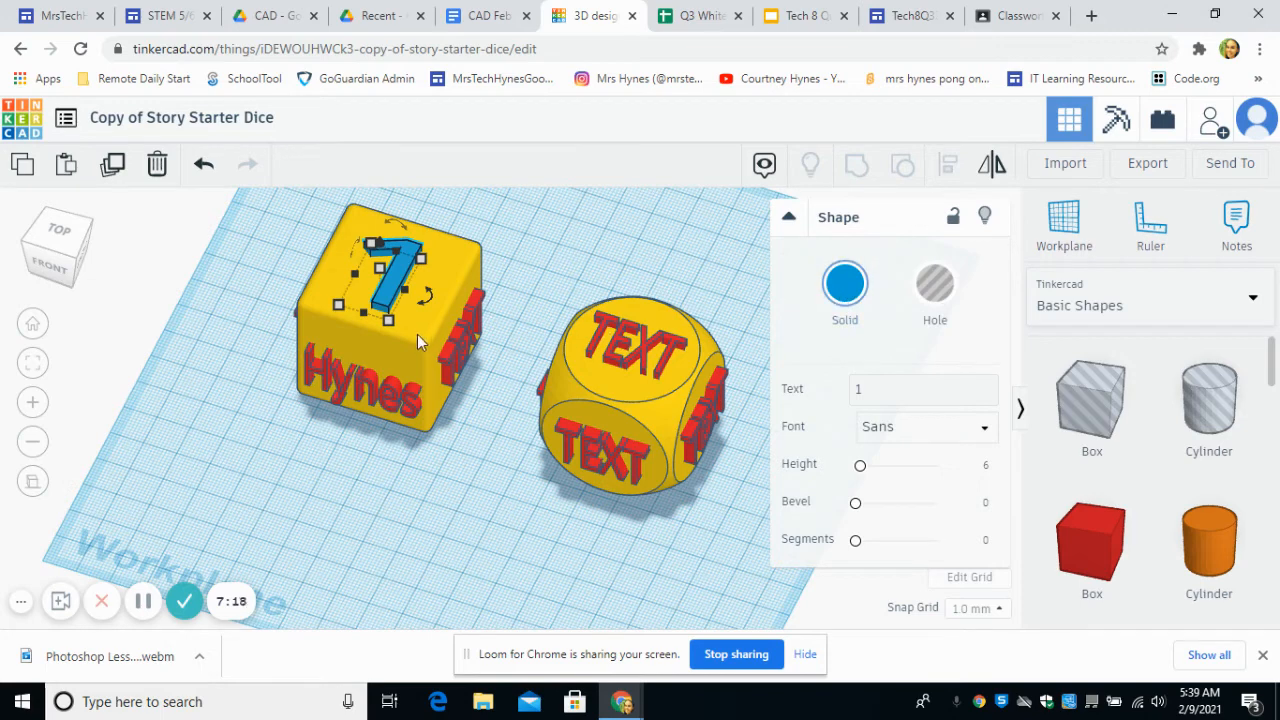
left_click(417, 339)
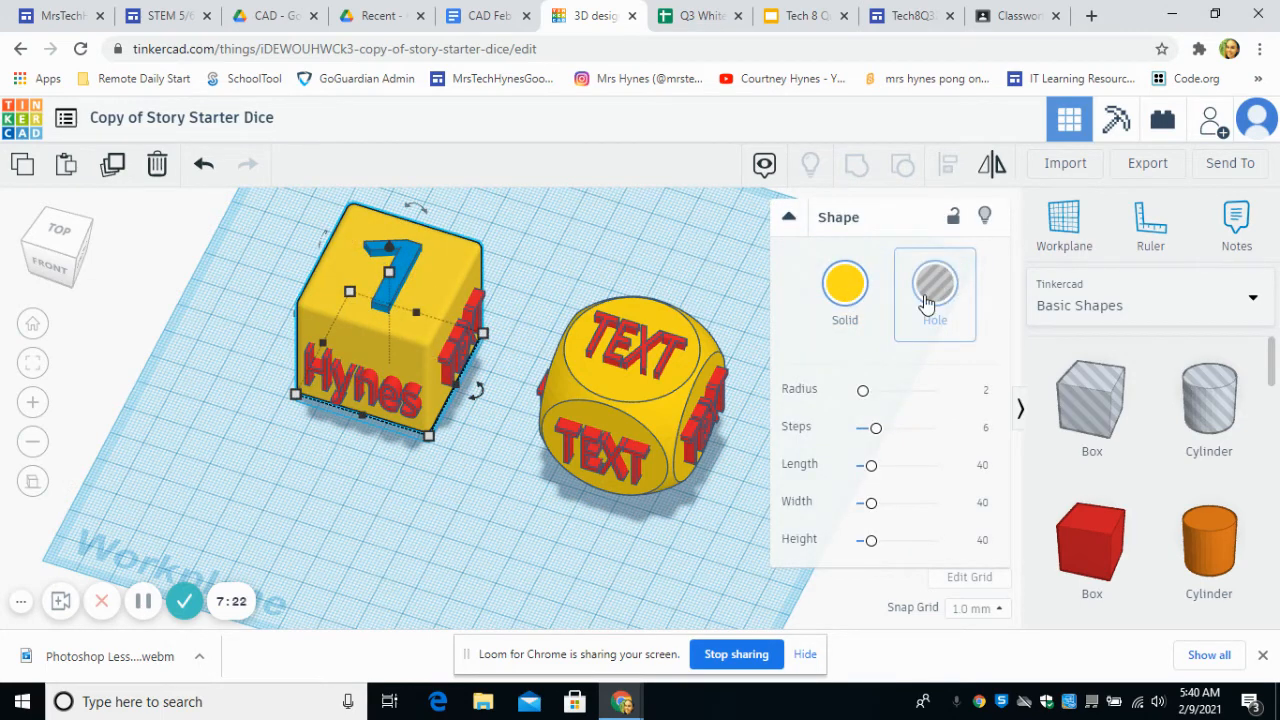
left_click(553, 541)
left_click(382, 400)
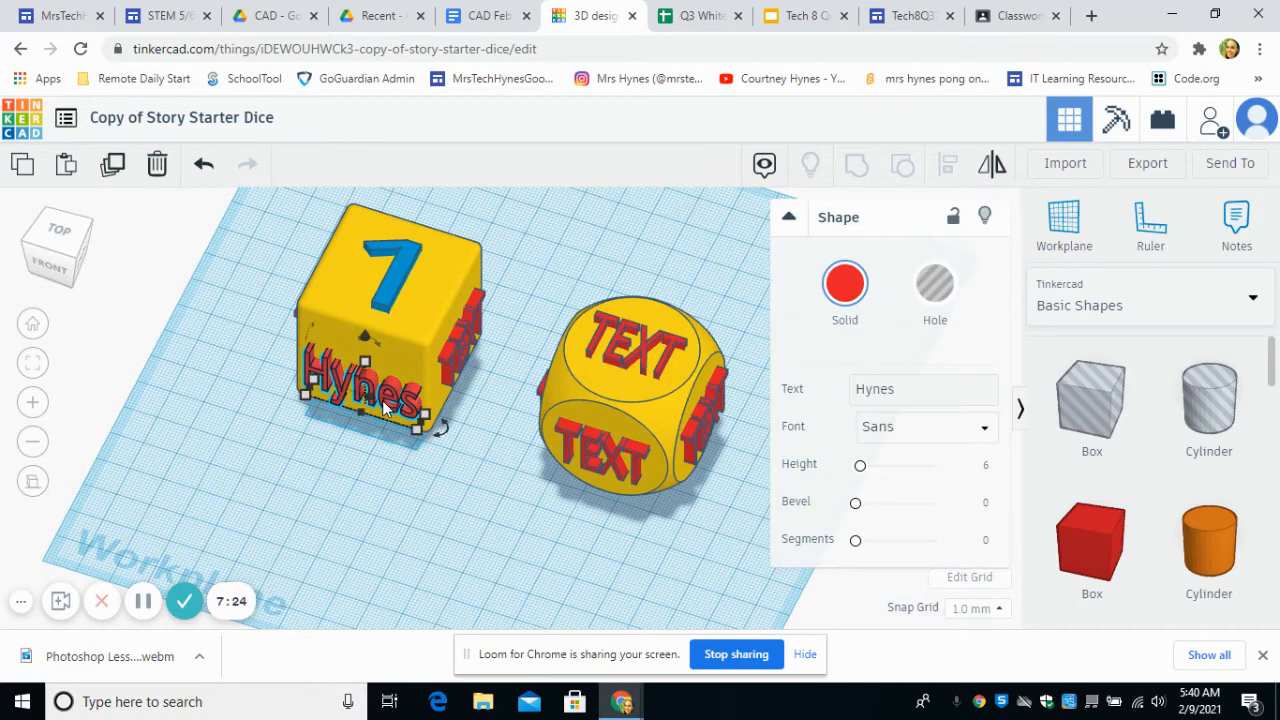
left_click(903, 391)
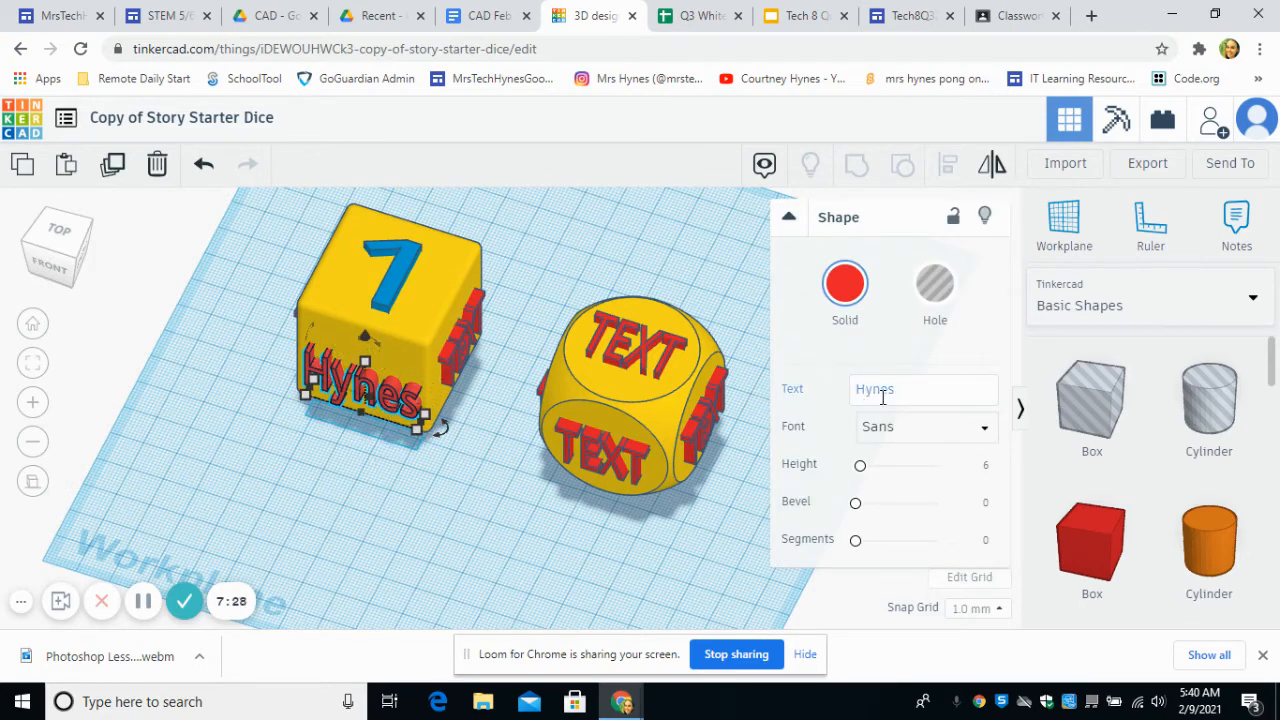
Step: Change the surname text, the number 1 and the text on the cube die's left face from solid to hole
left_click(940, 292)
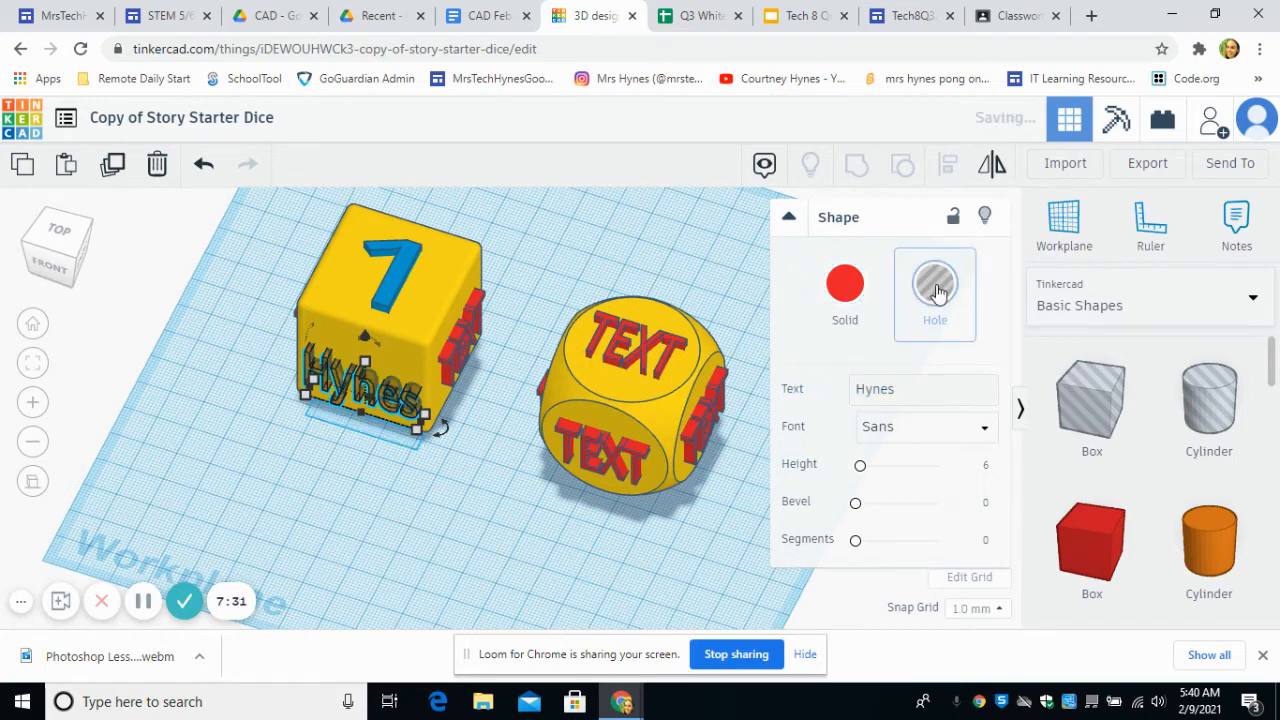
left_click(428, 535)
right_click_drag(458, 433, 551, 500)
scroll(551, 500, "up", 2)
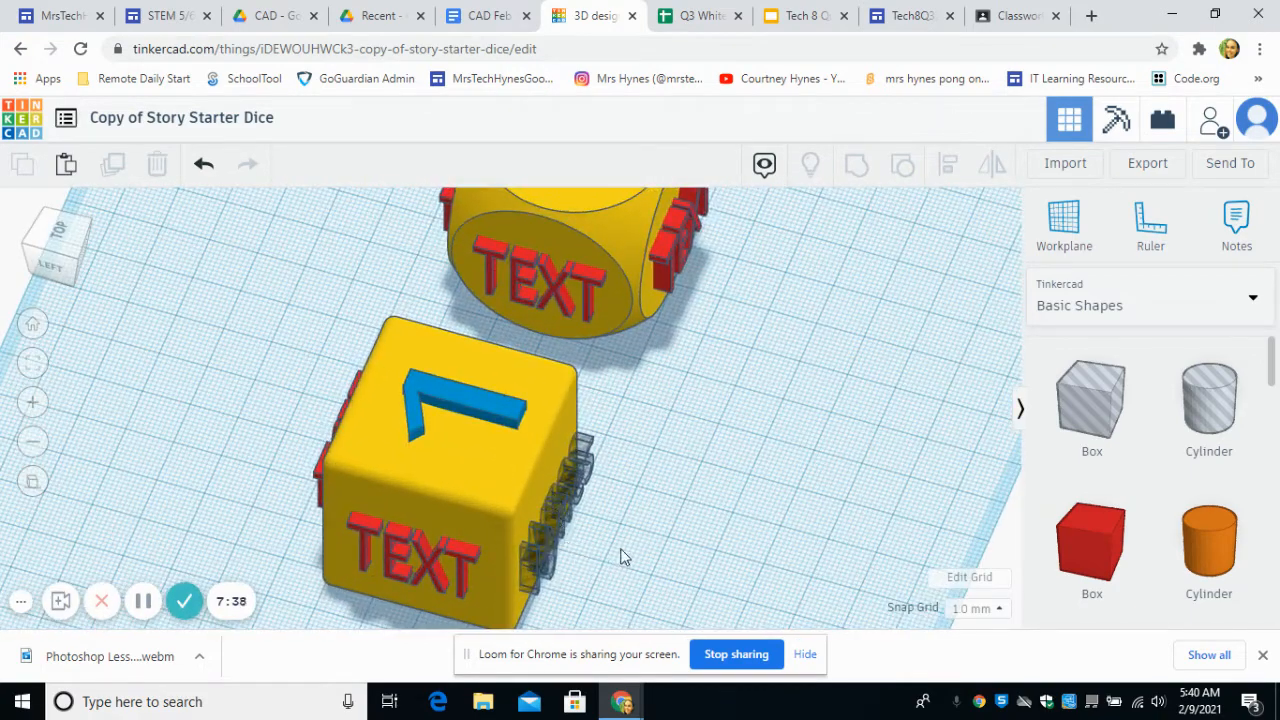
left_click(444, 393)
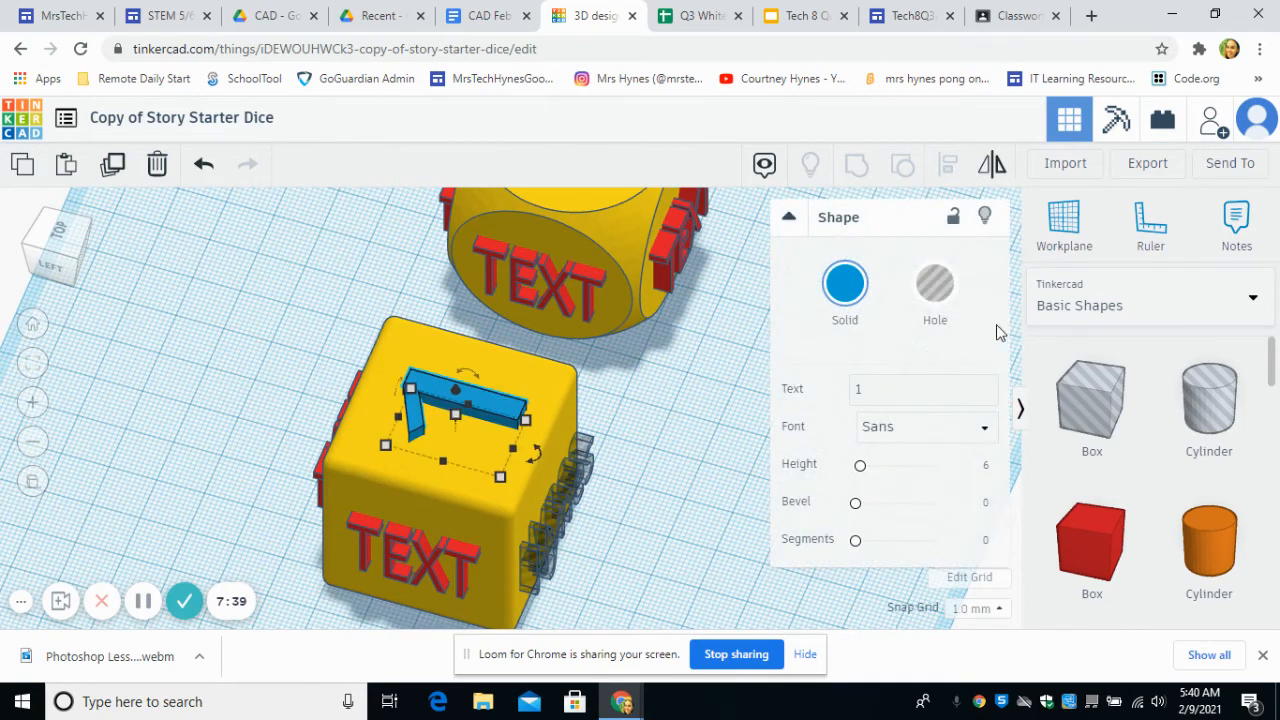
left_click(933, 292)
left_click(698, 525)
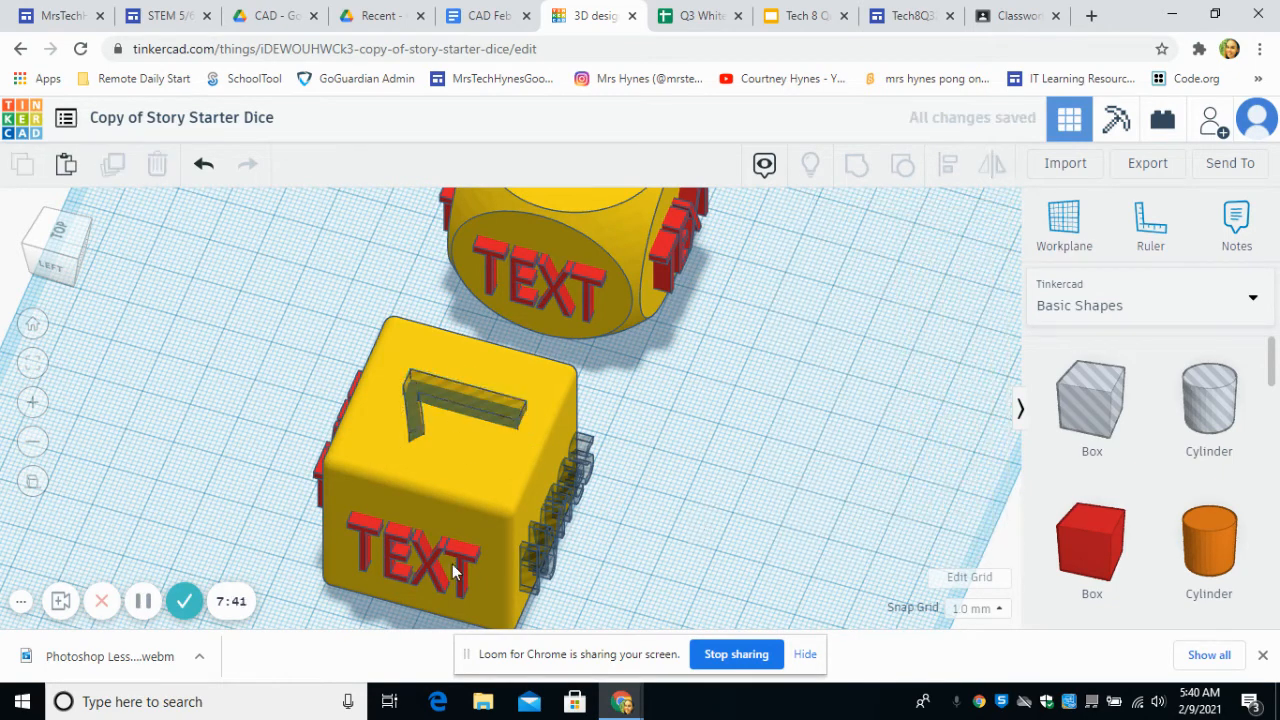
left_click(429, 556)
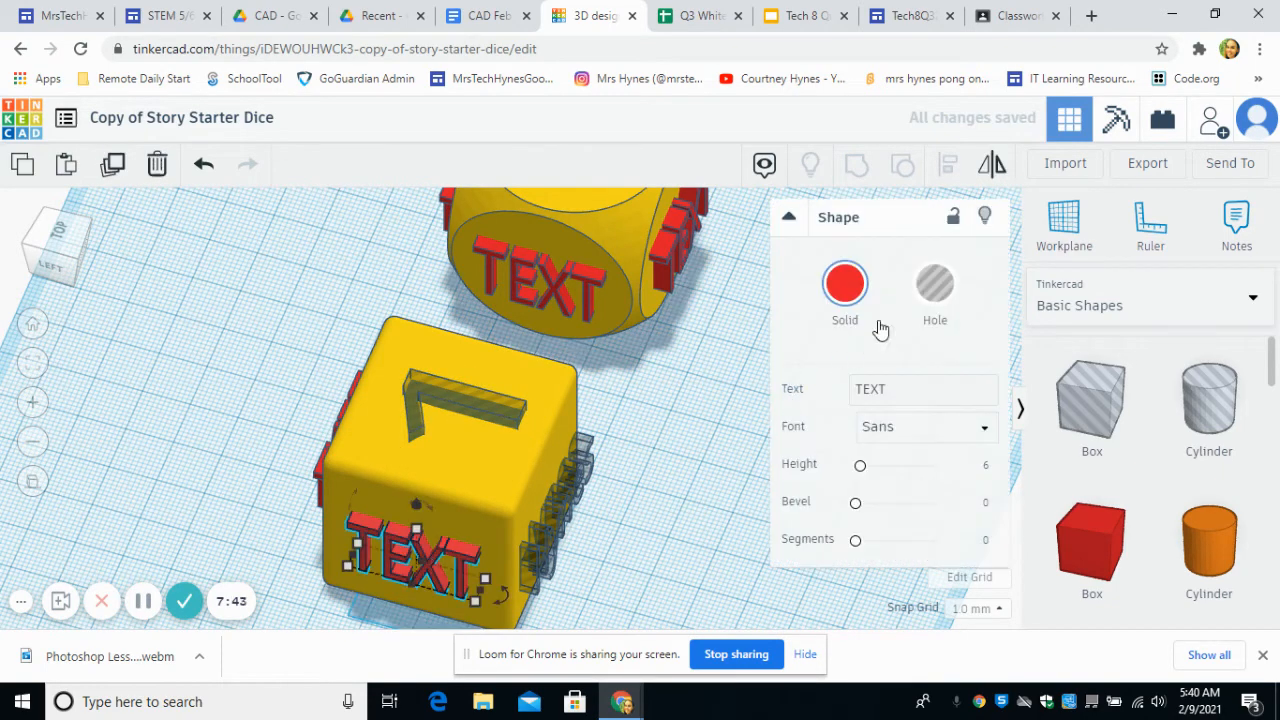
left_click(927, 293)
left_click(667, 542)
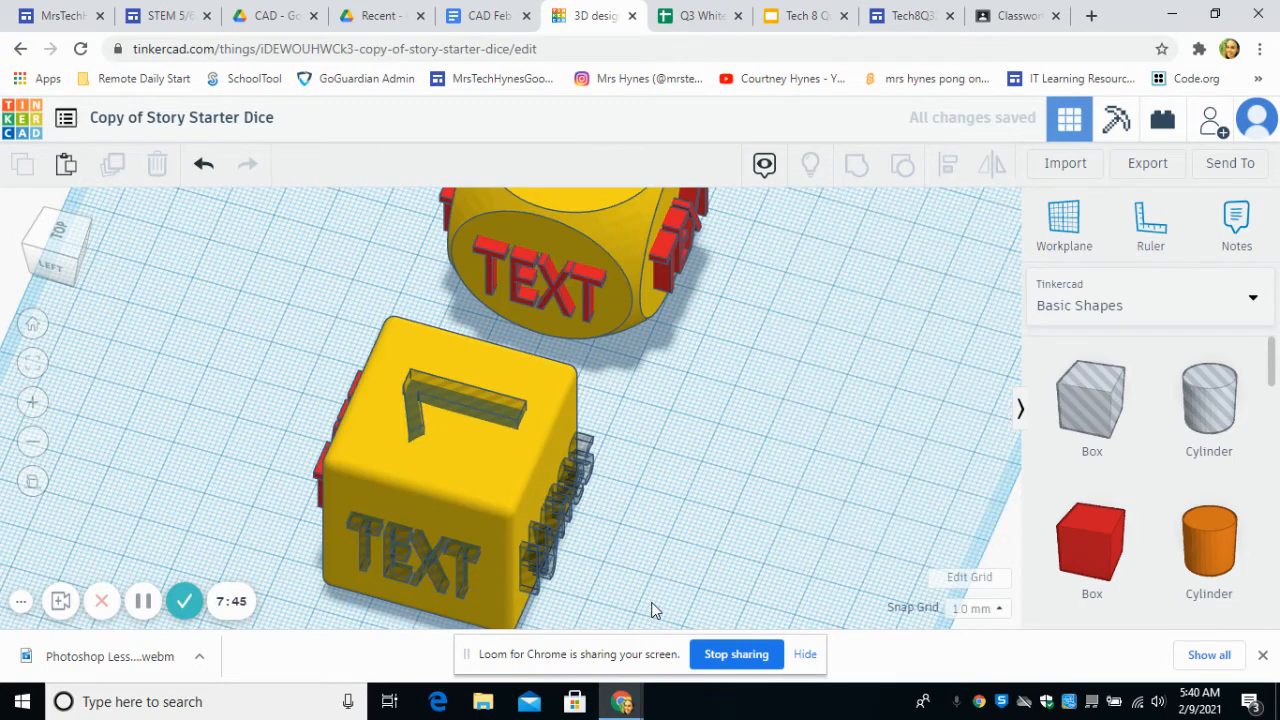
Step: Select the cube-shaped die together with its face texts and group them into one shape
left_click_drag(668, 601, 314, 400)
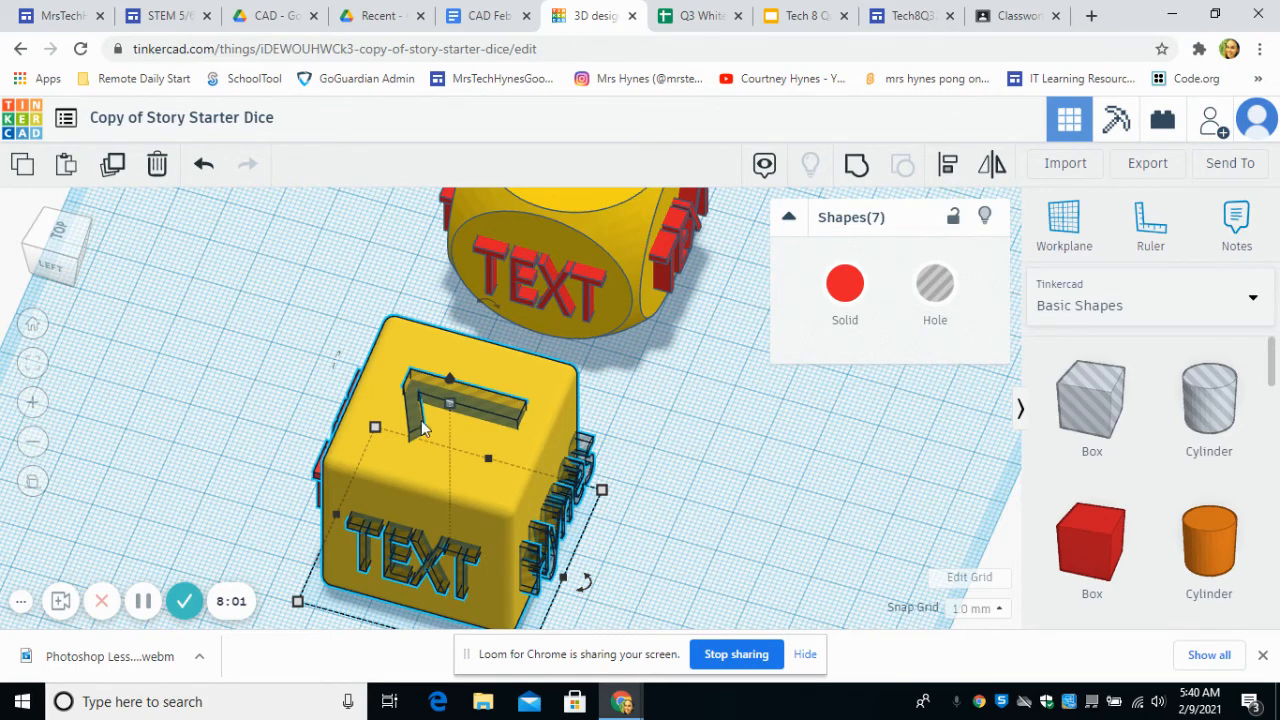
left_click(853, 168)
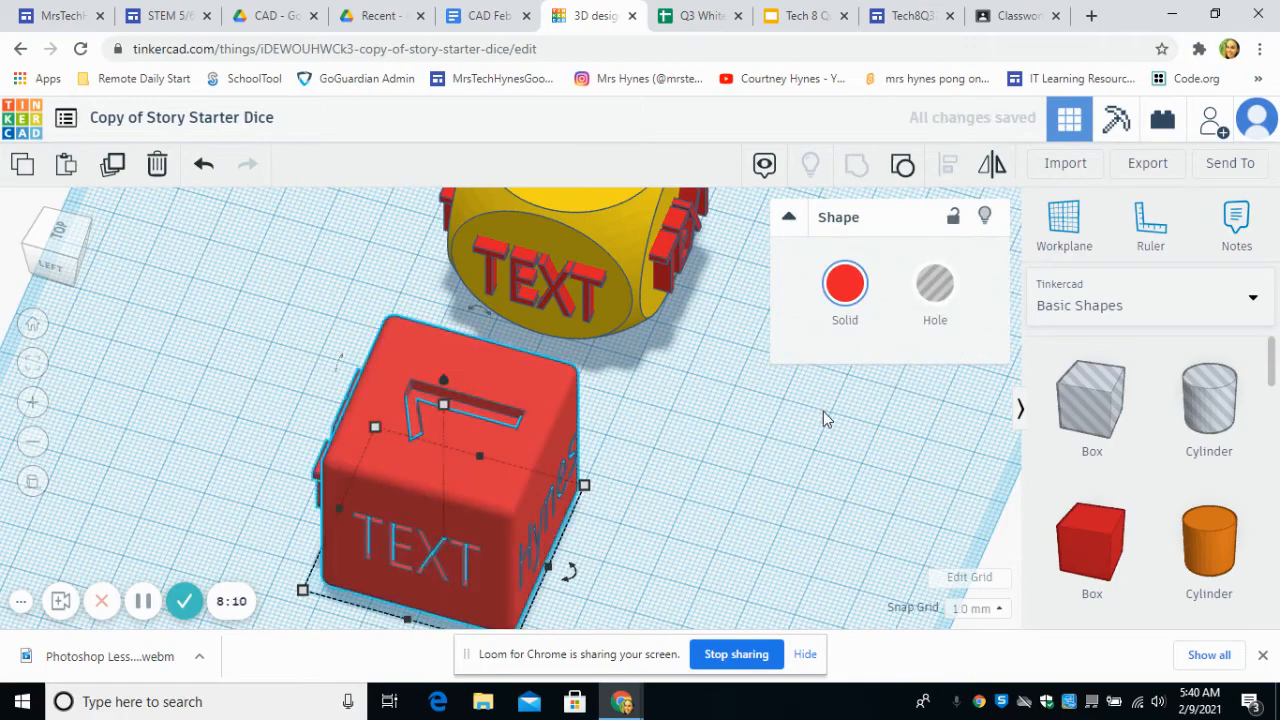
left_click(823, 411)
Step: Examine the engraved faces of the grouped cube die from several angles, then from the home view at different distances
right_click_drag(833, 429, 492, 503)
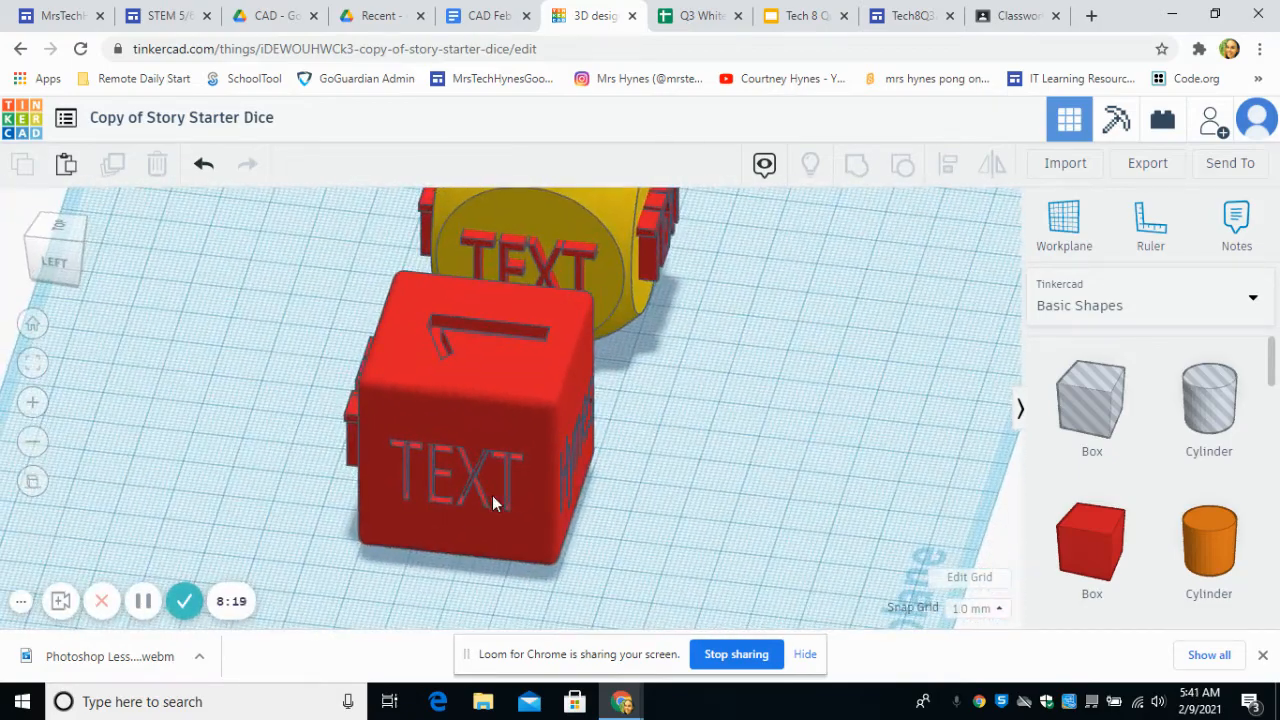
scroll(494, 475, "up", 3)
scroll(492, 459, "down", 2)
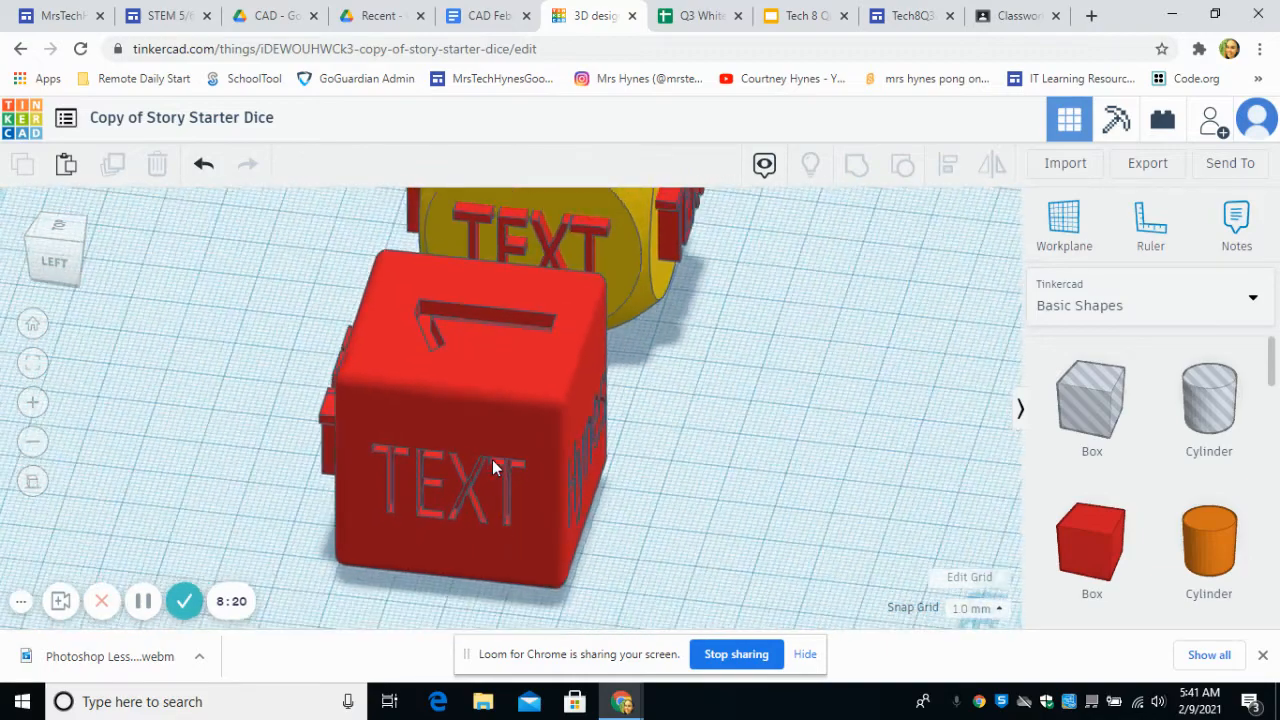
right_click_drag(492, 459, 534, 382)
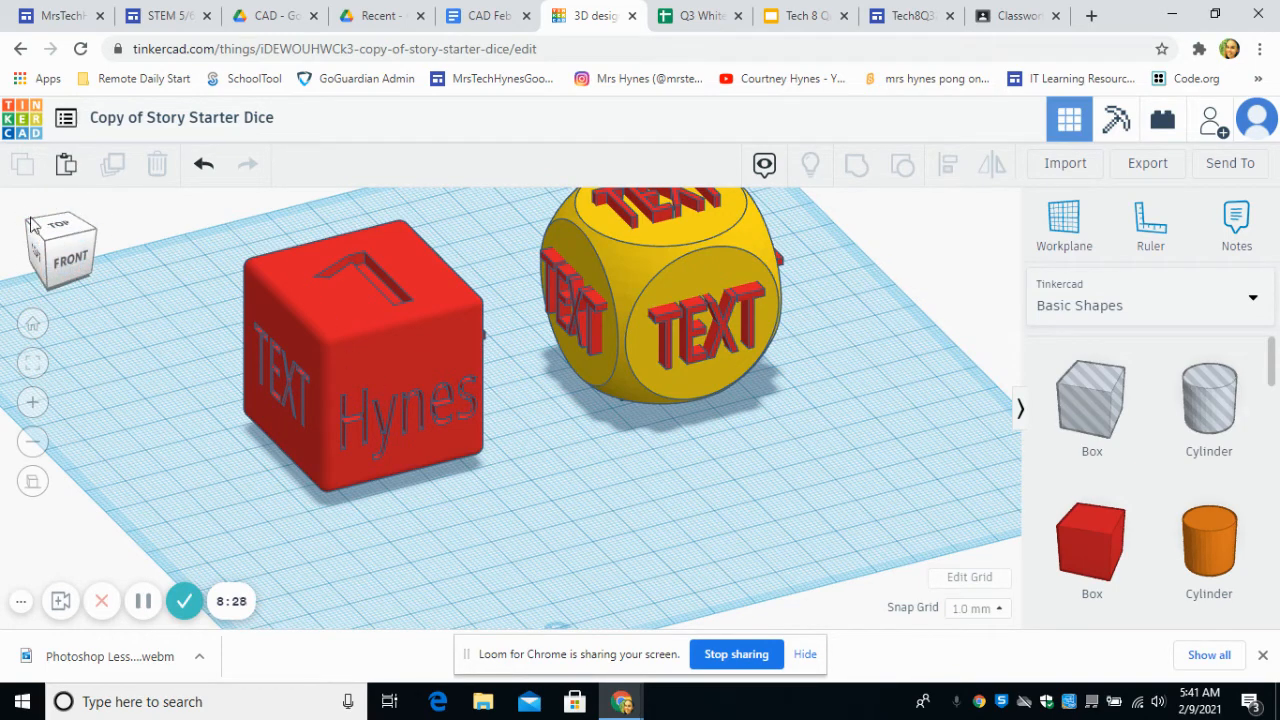
left_click(32, 325)
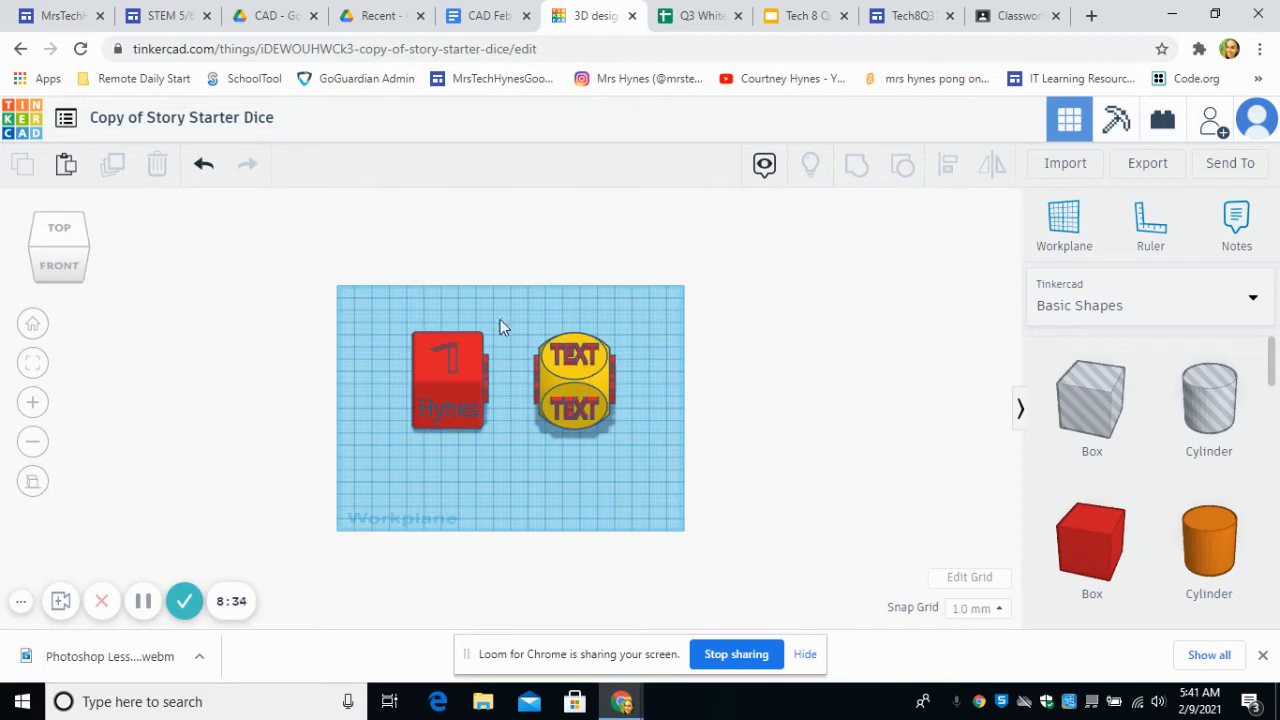
scroll(649, 372, "up", 5)
scroll(651, 352, "down", 5)
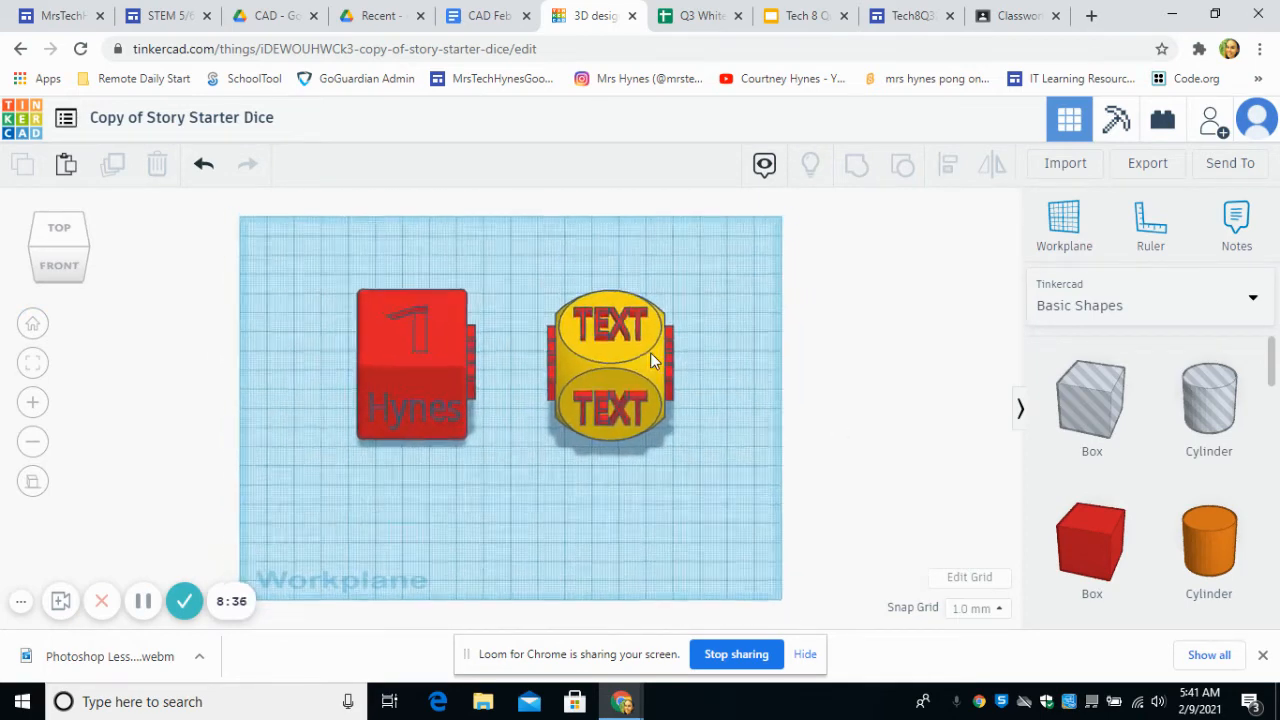
left_click(31, 443)
left_click(33, 403)
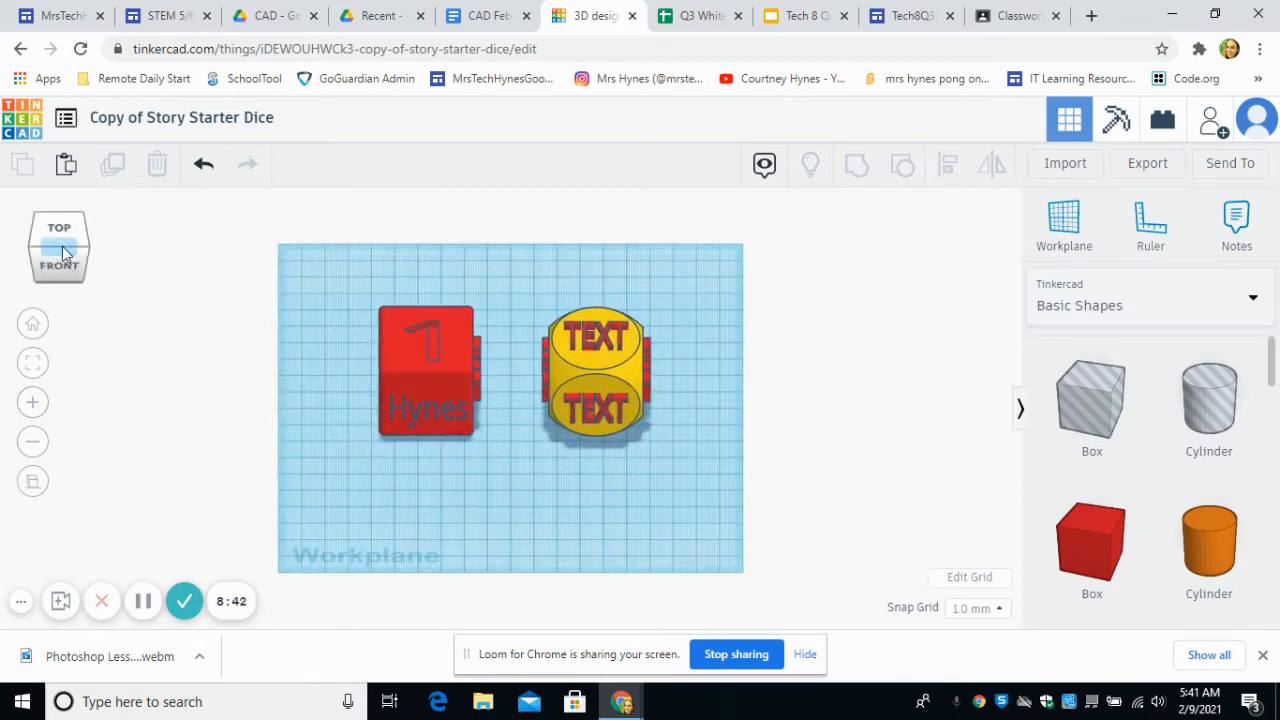
Step: Select the yellow rounded die to check its dimensions and inspect both dice from the top, front and sides
left_click(597, 335)
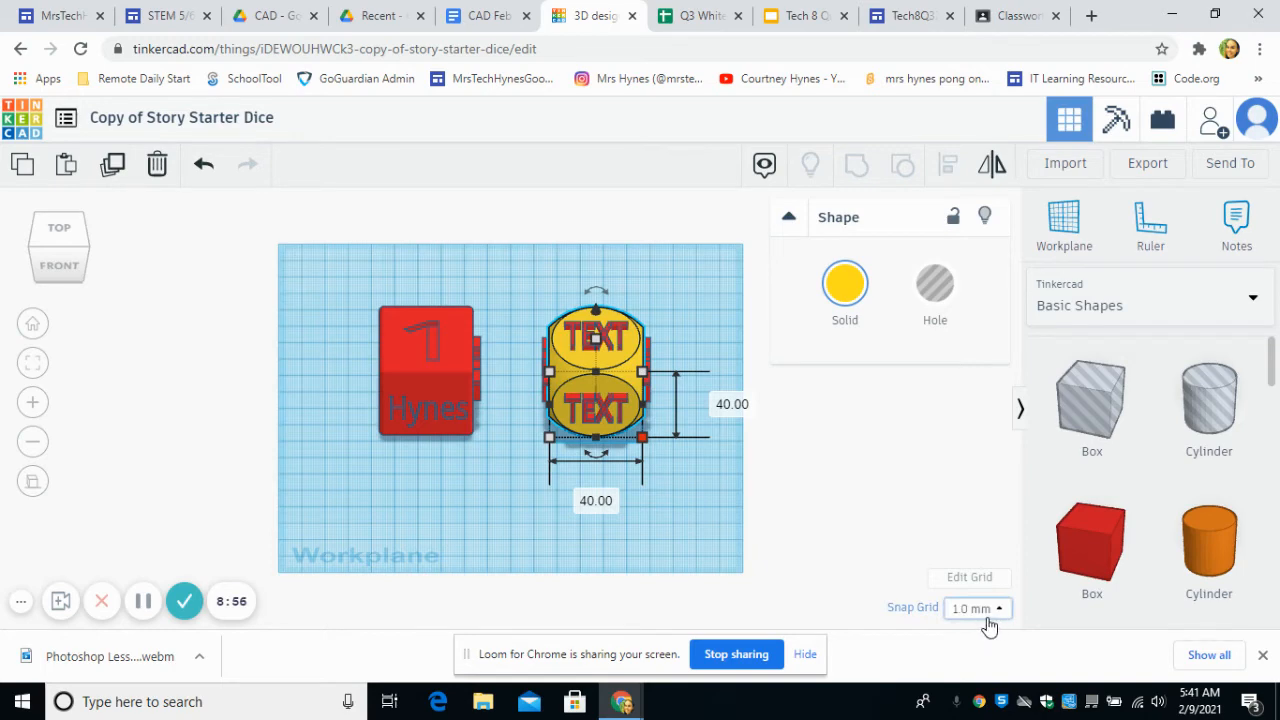
right_click_drag(676, 456, 544, 435)
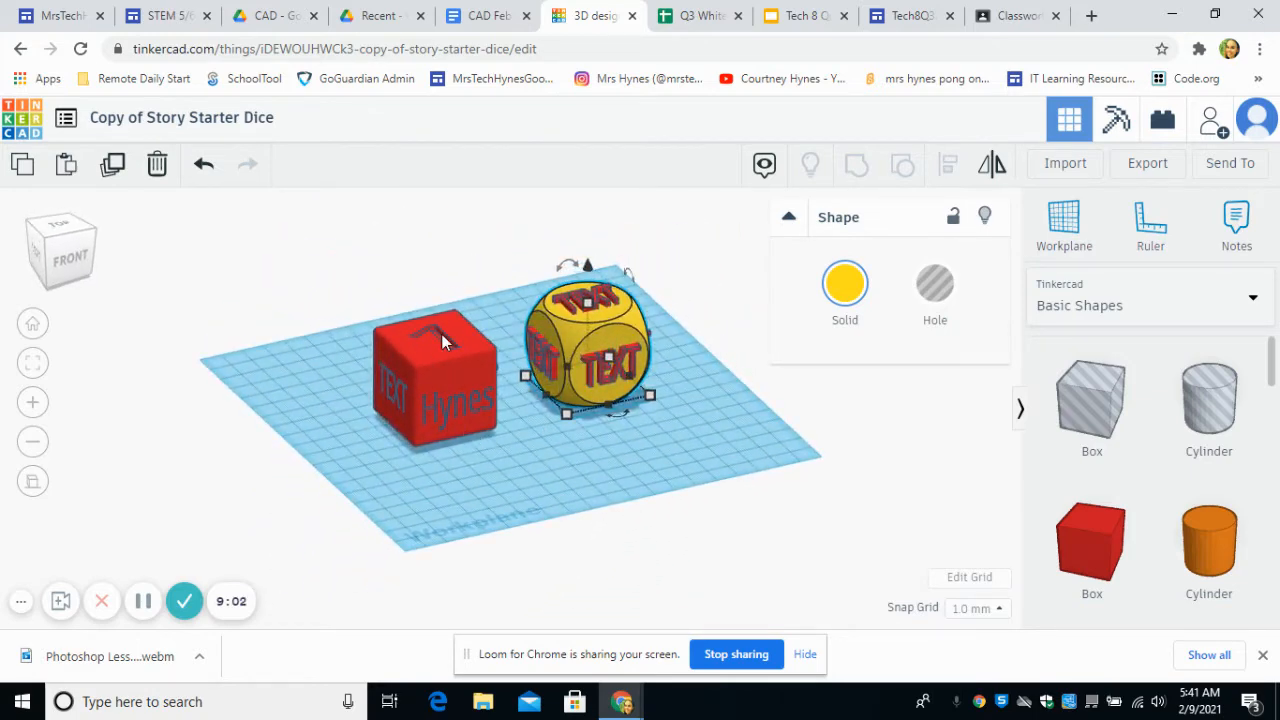
right_click_drag(691, 412, 692, 510)
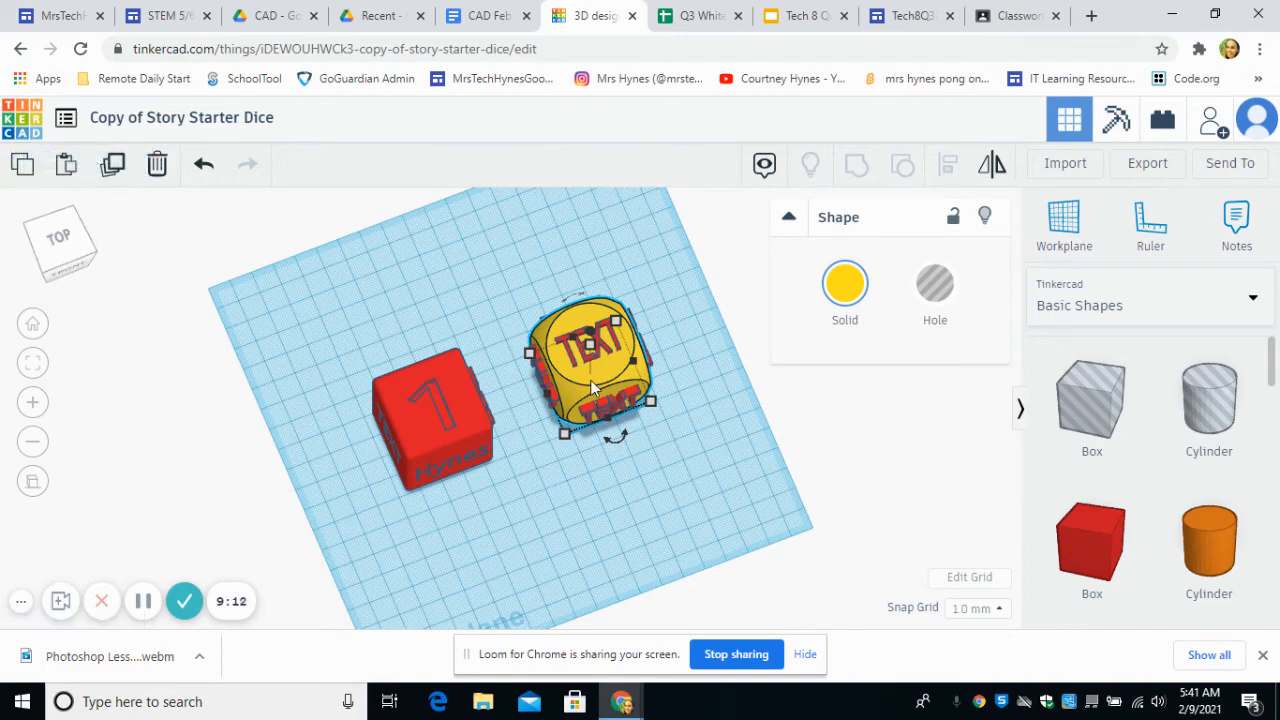
right_click_drag(720, 452, 809, 351)
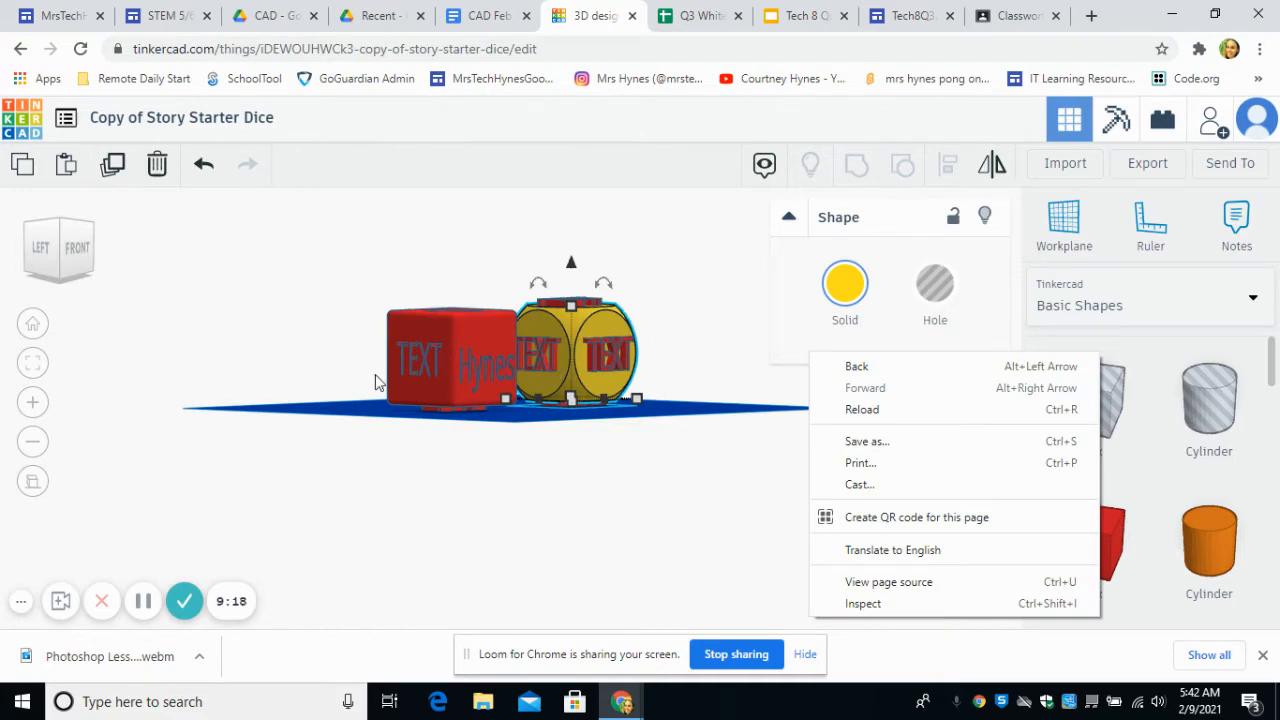
right_click_drag(754, 383, 714, 448)
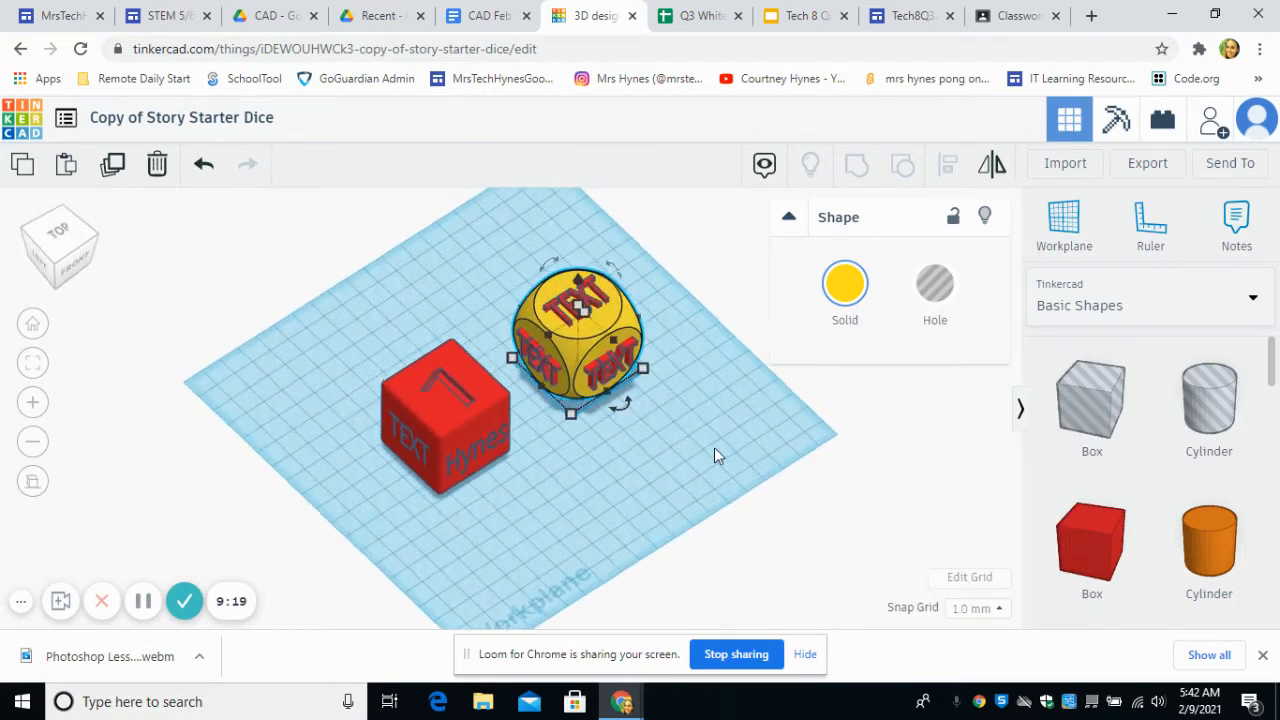
Step: Select the whole cube-shaped die to check its grouping, and return to the Tinkercad dashboard
left_click(606, 497)
left_click_drag(568, 539, 399, 418)
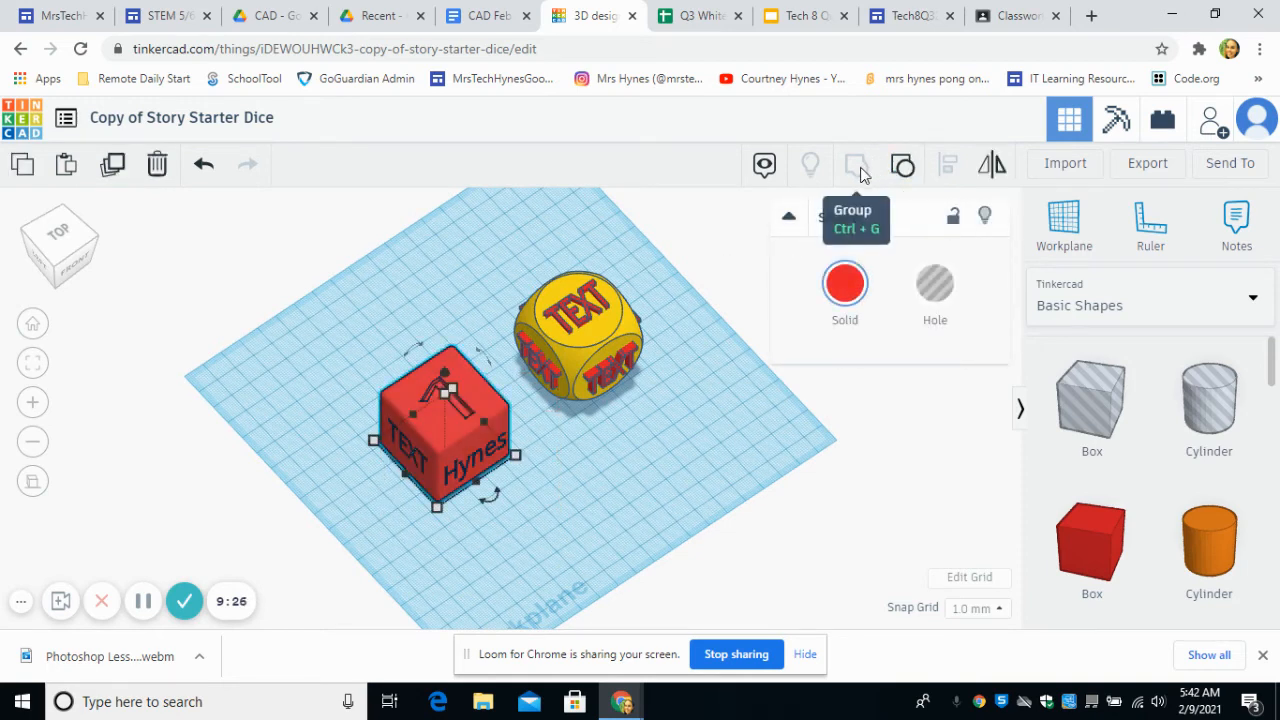
left_click(715, 430)
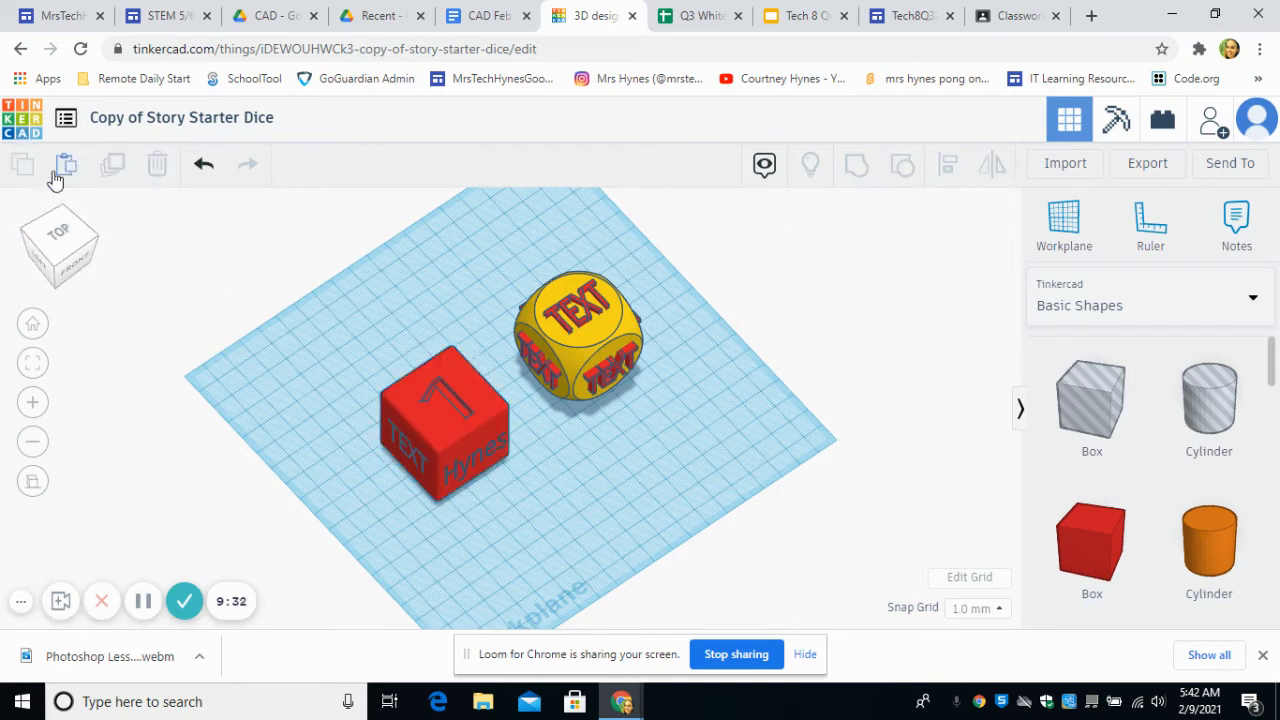
left_click(18, 122)
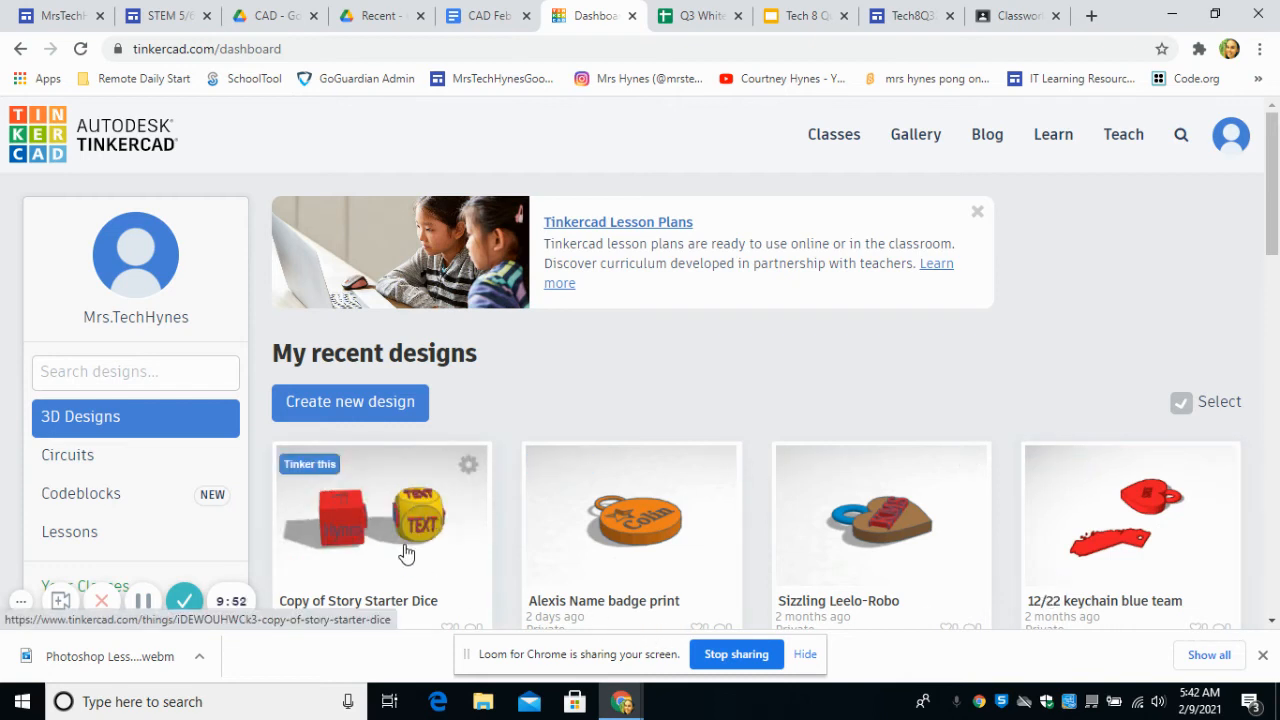
Step: Switch to the CAD Feb 8-12 Tech 8 Q3 2021 document and review its dice instructions, example picture and graded assignments
left_click(478, 8)
scroll(549, 381, "up", 3)
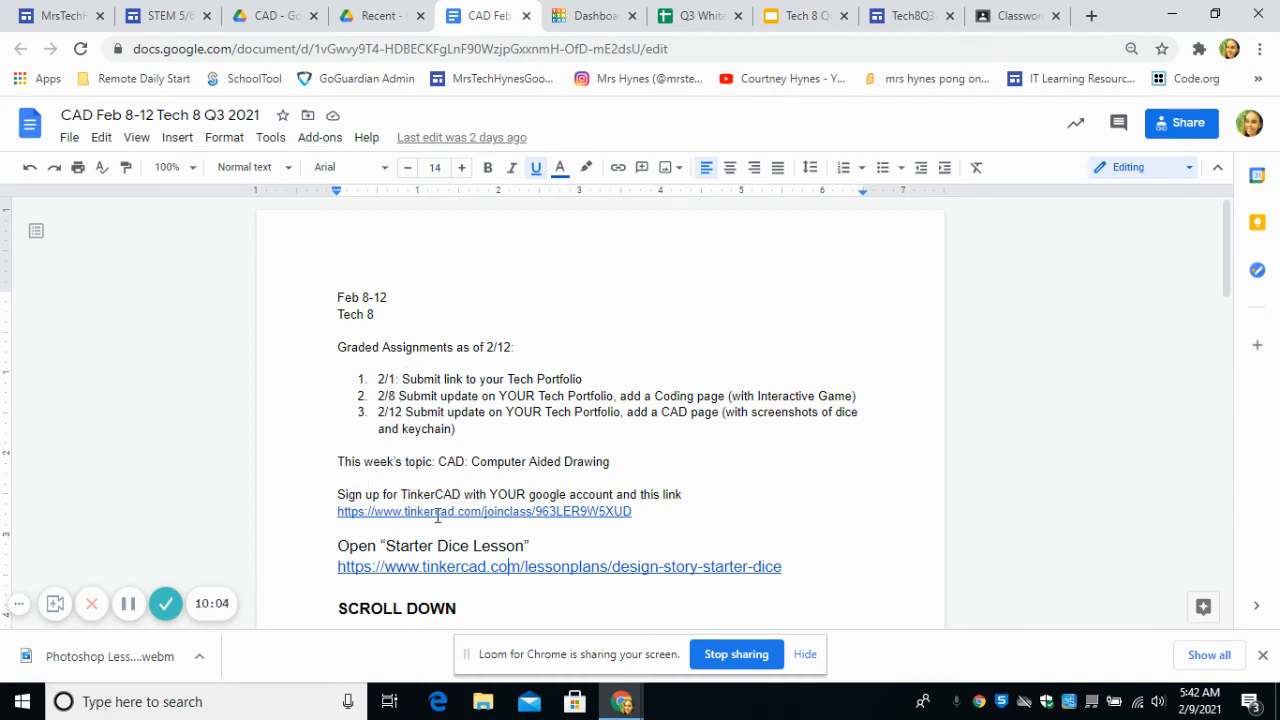
scroll(433, 424, "down", 2)
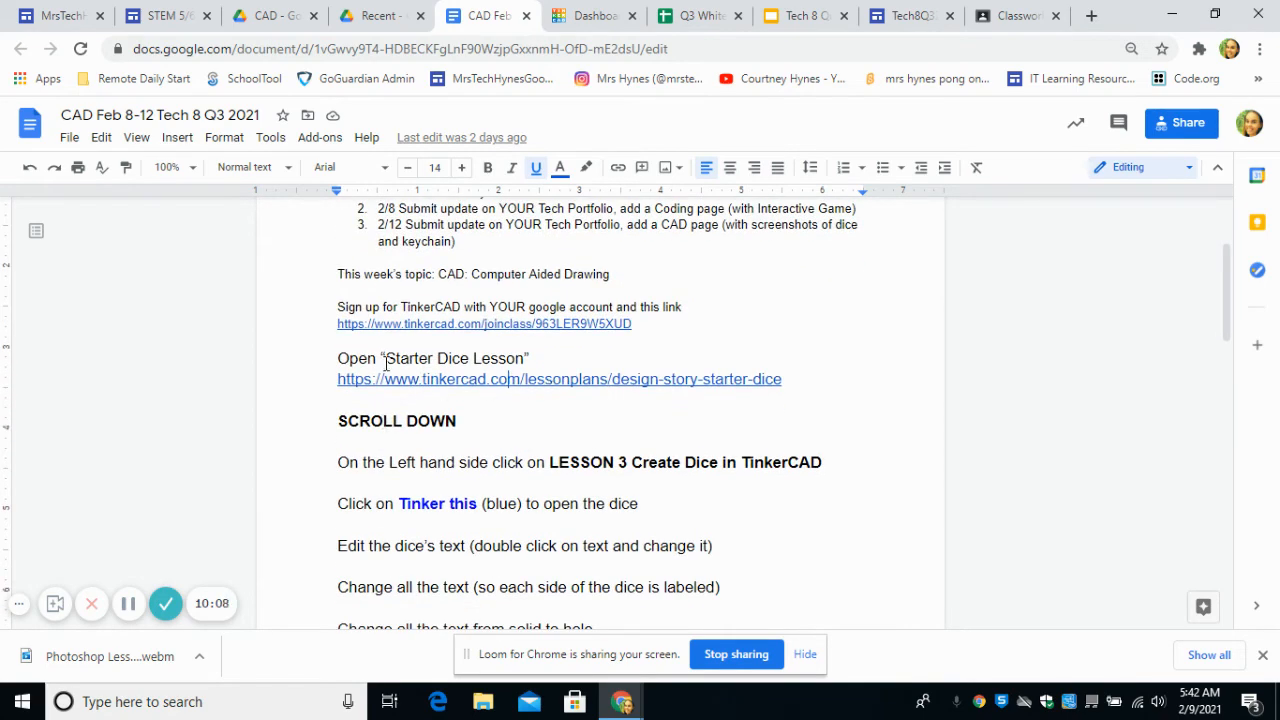
scroll(387, 393, "down", 5)
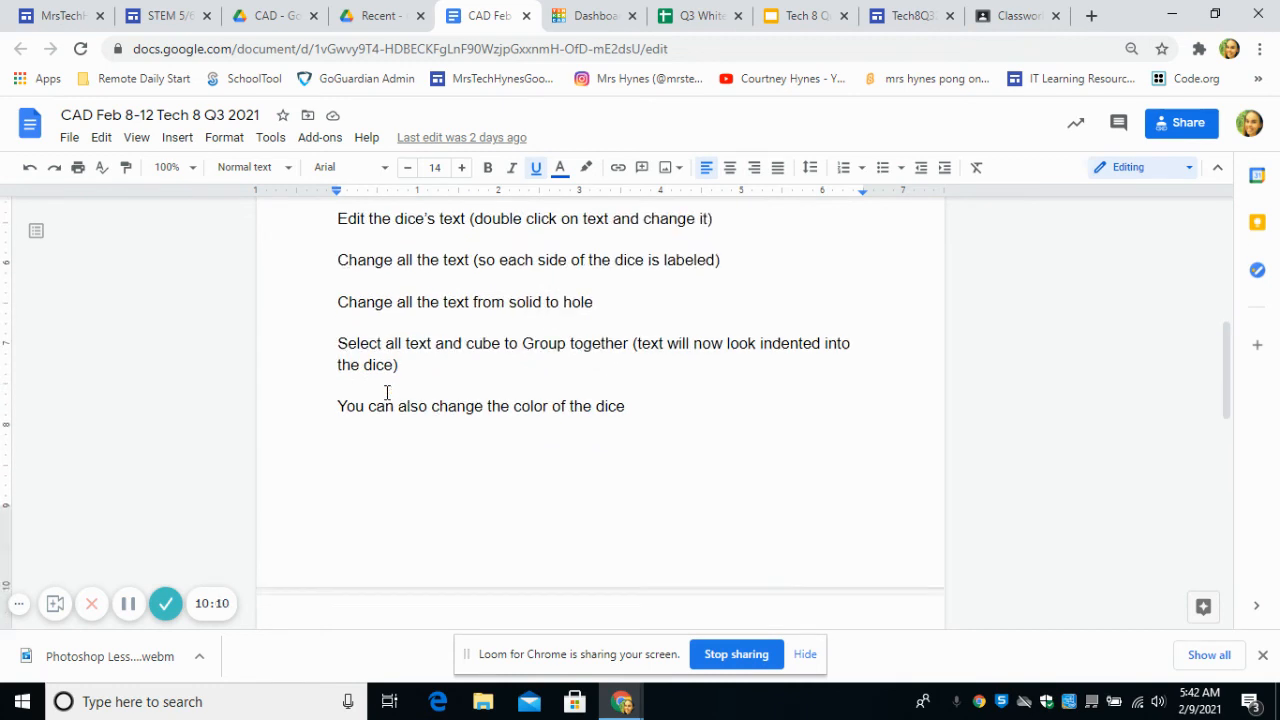
scroll(387, 393, "down", 3)
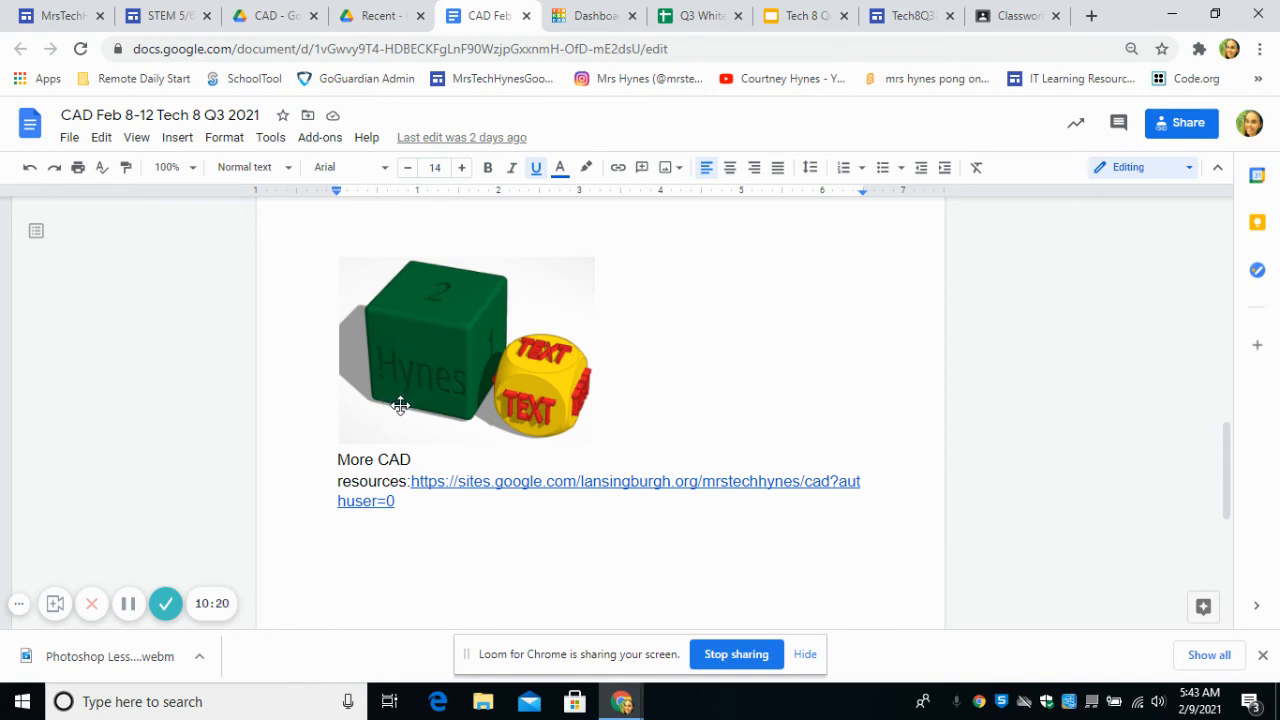
scroll(590, 437, "up", 10)
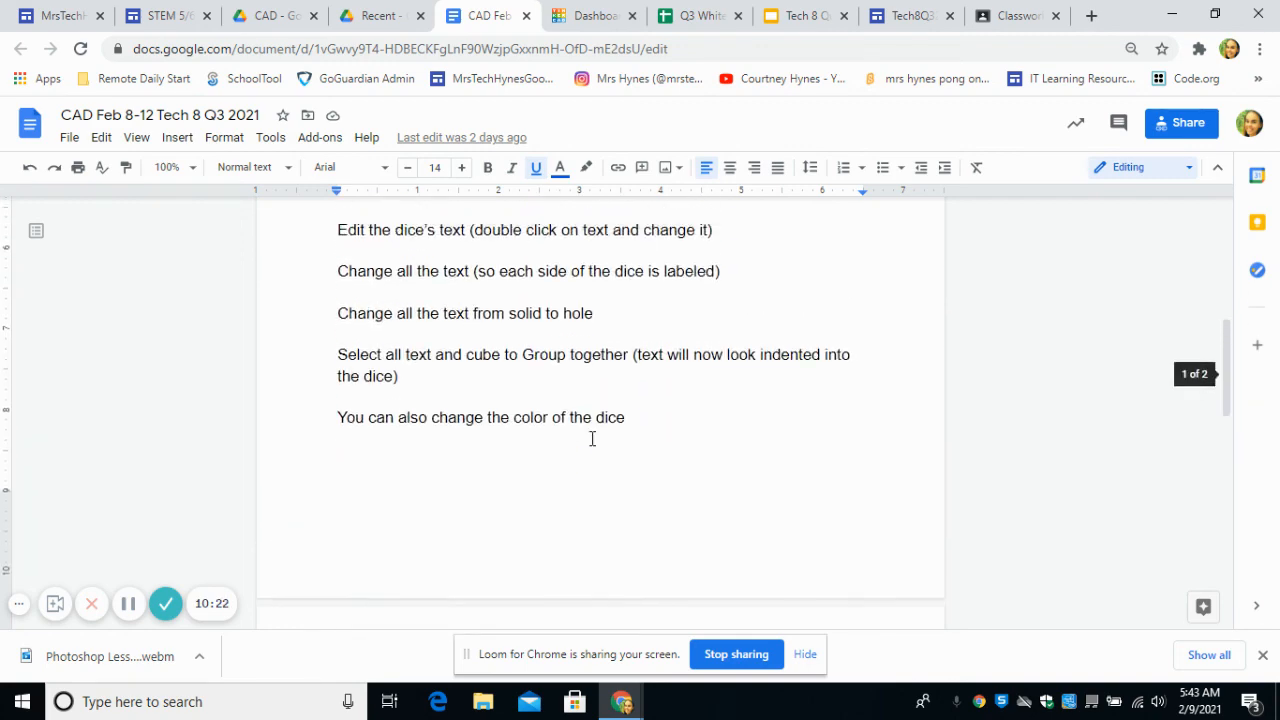
scroll(592, 438, "up", 2)
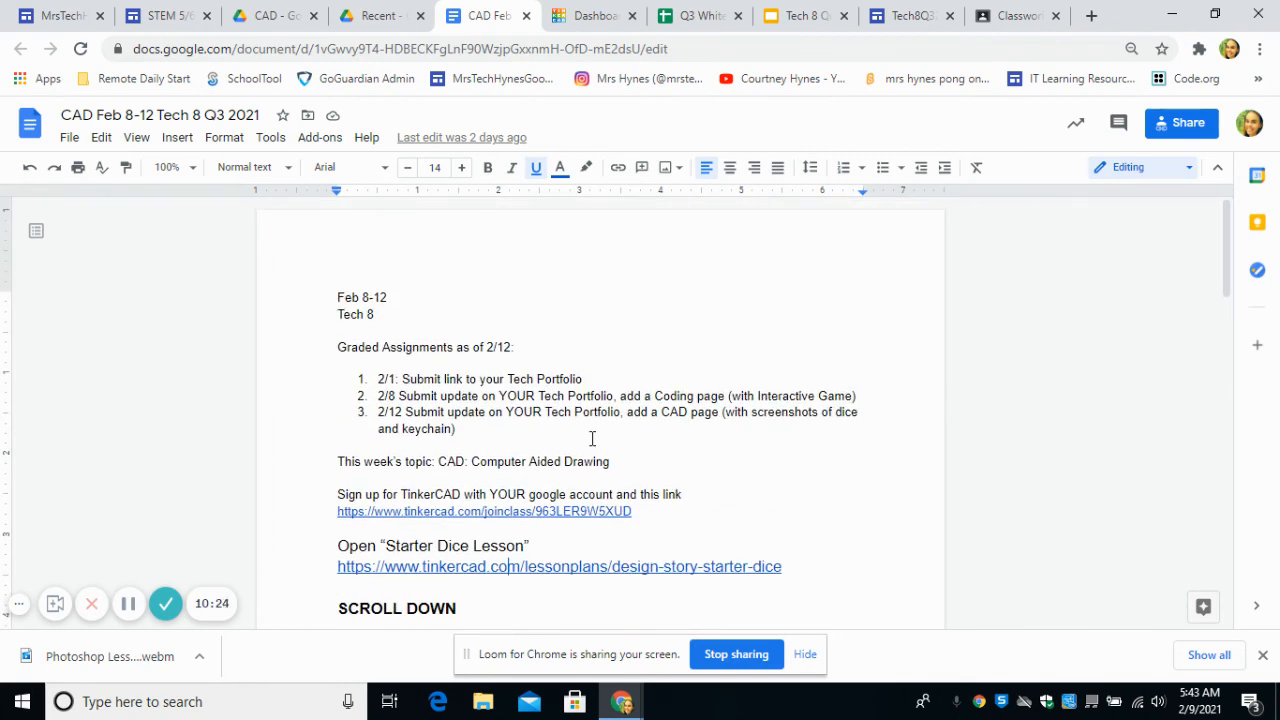